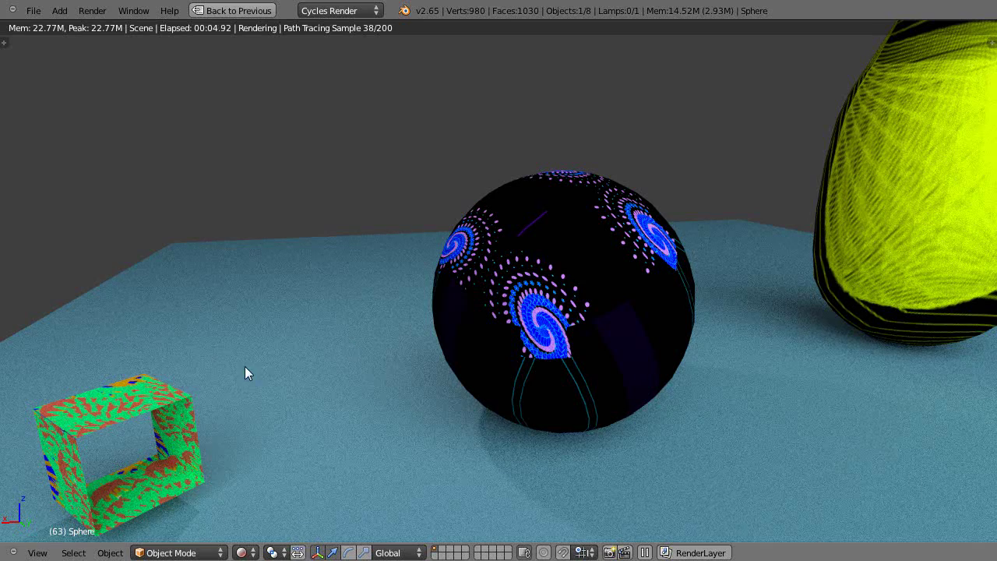
Change the 3D viewport shading from the live Cycles render to Material
scroll(348, 345, "down", 1)
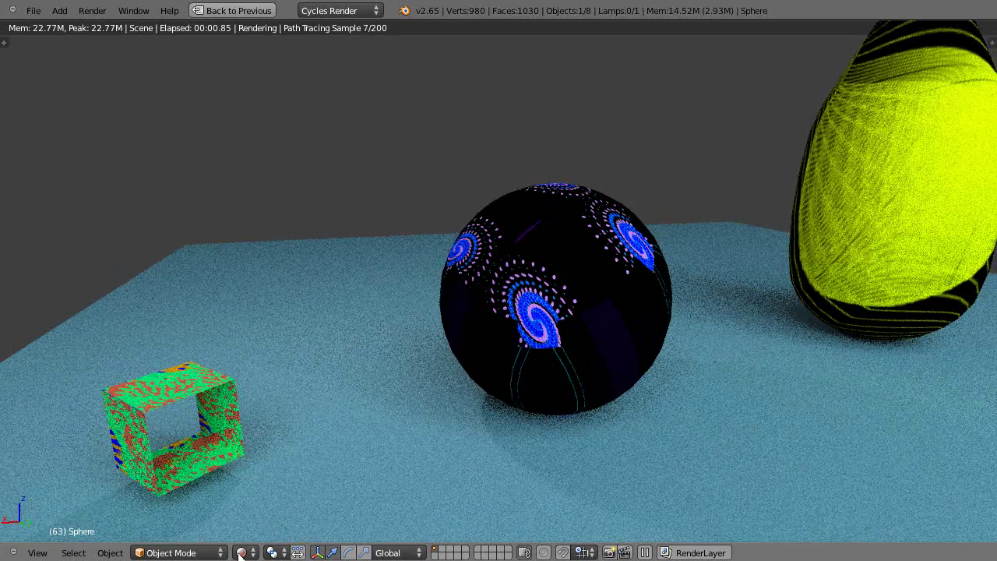
left_click(240, 552)
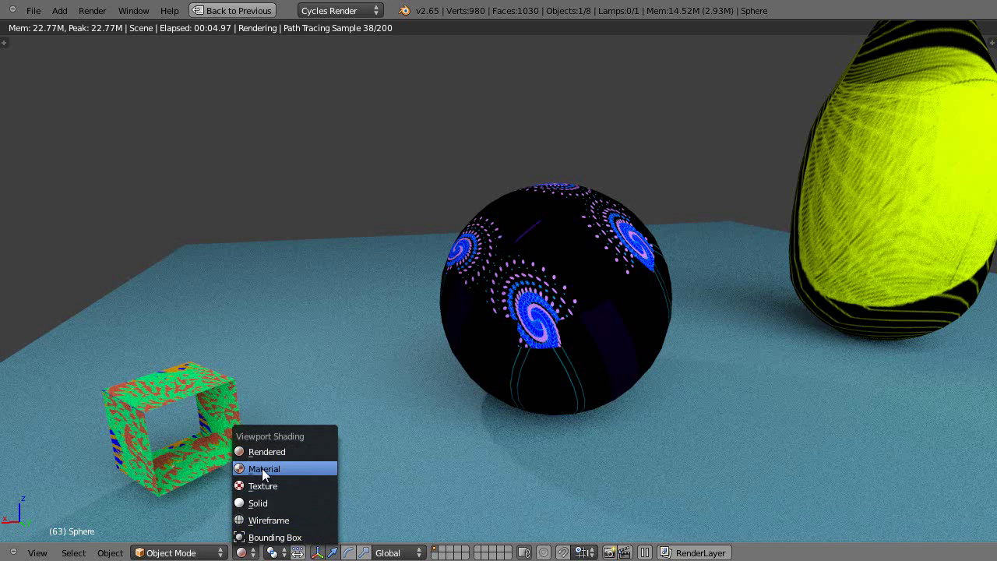
left_click(262, 468)
Undo the last change so the sphere sits higher and farther back
scroll(434, 385, "down", 2)
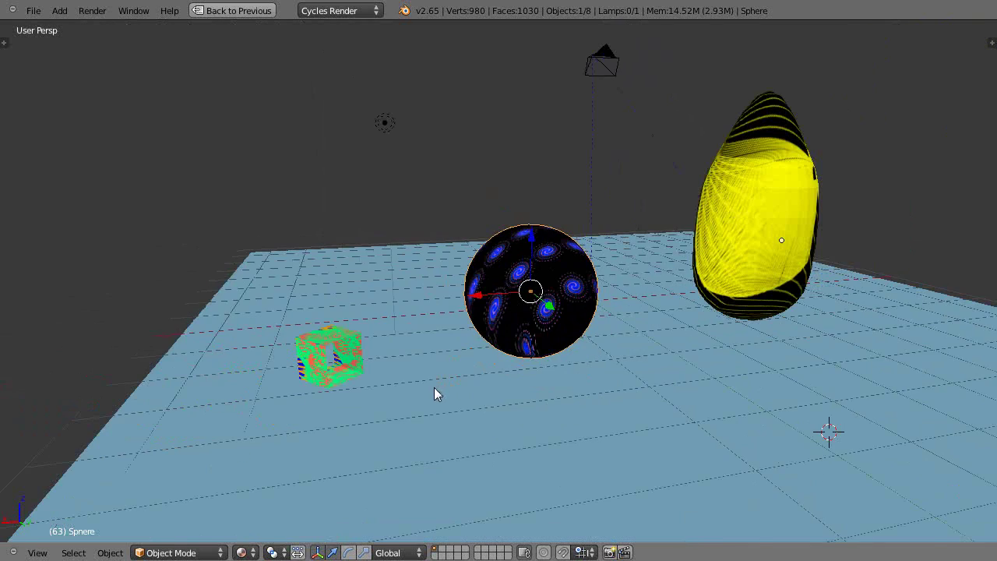
scroll(434, 387, "down", 2)
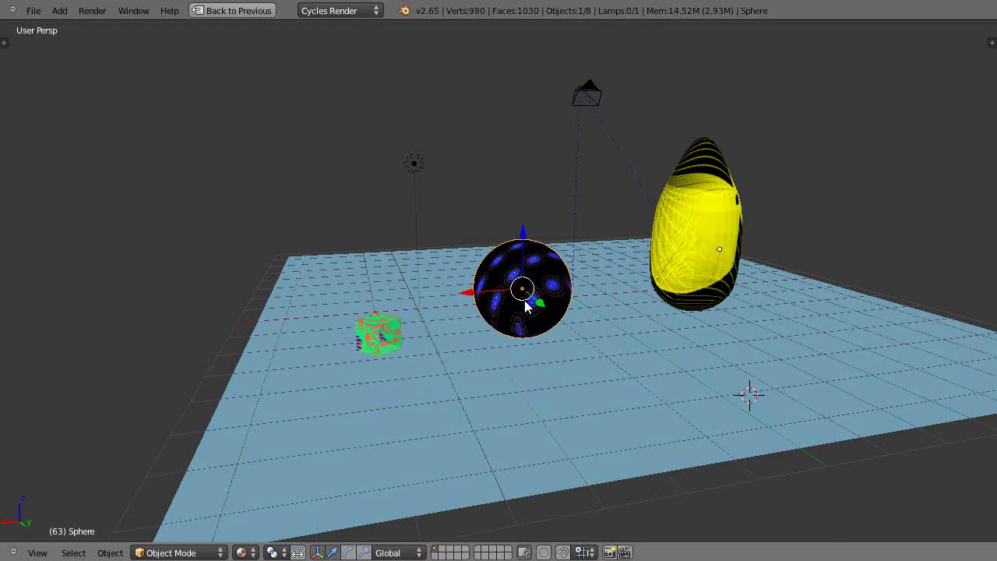
key("ctrl+z")
Place the 3D cursor near the sphere and add a mesh Cylinder there
left_click(578, 323)
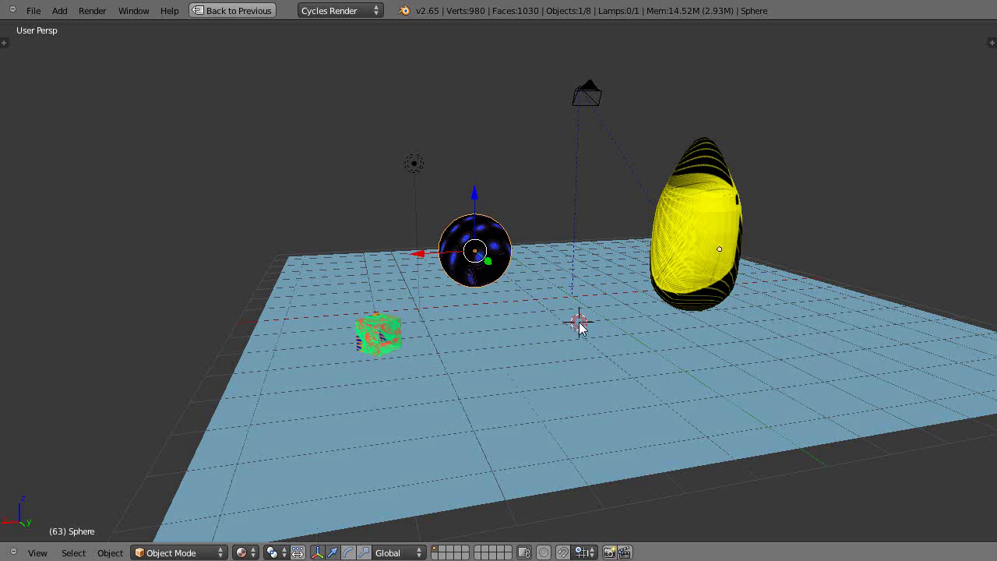
key("shift+a")
mouse_move(584, 323)
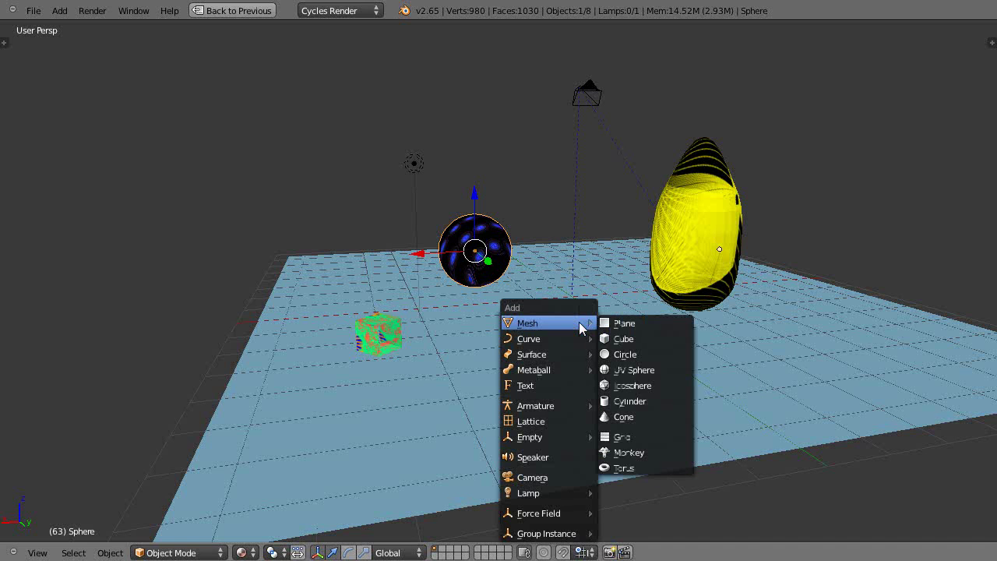
left_click(627, 401)
Rotate the cylinder 90° about Y onto its side and enter Edit Mode
key("r")
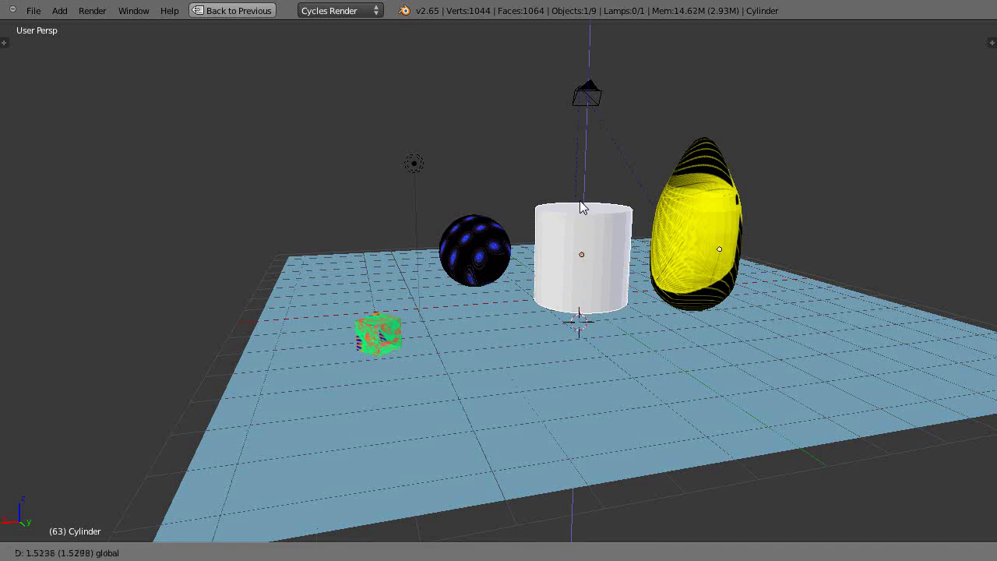
key("y")
key("9")
key("0")
key("Return")
scroll(596, 330, "up", 2)
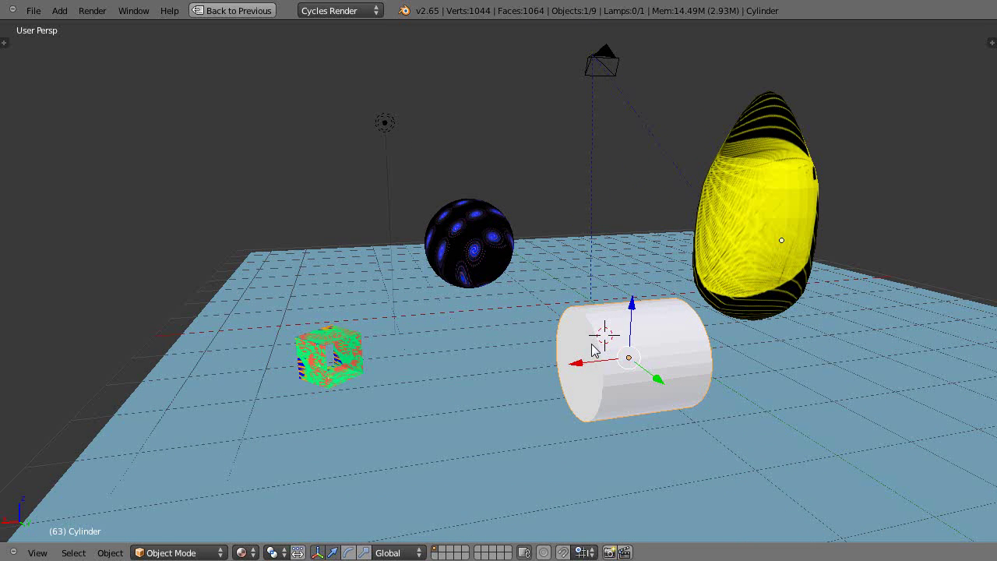
key("Tab")
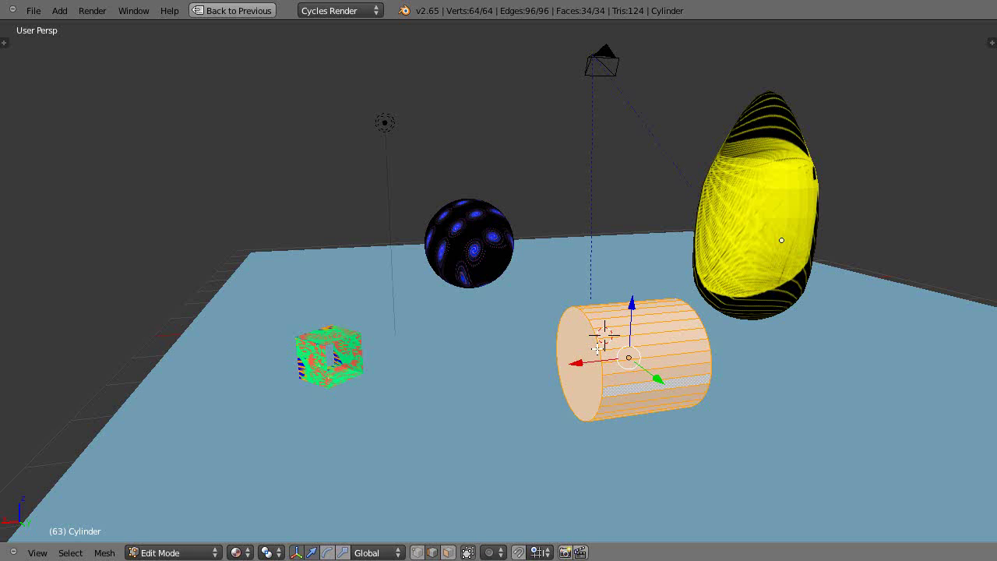
Select both circular end-cap faces of the cylinder and orbit to face a cap
right_click(596, 349)
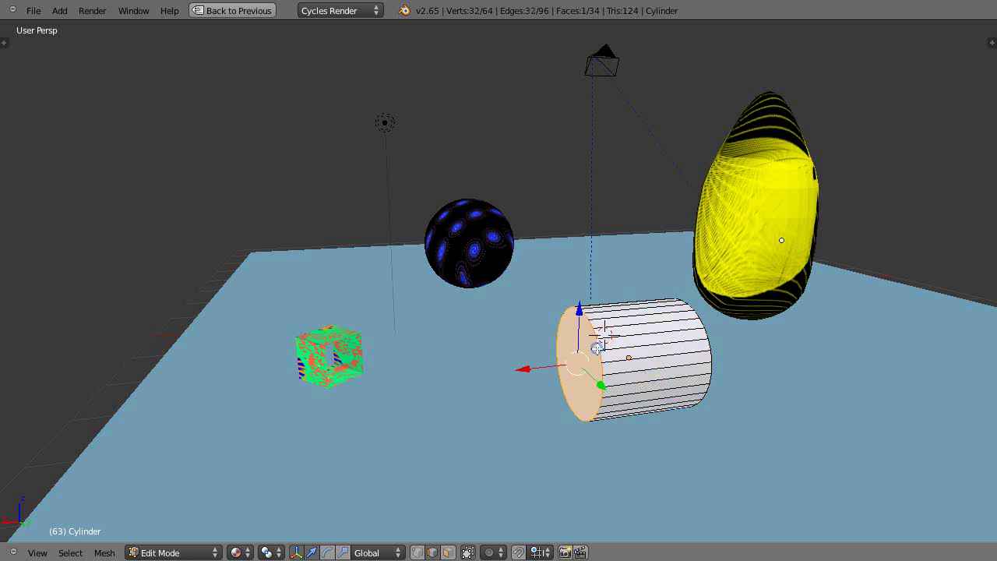
right_click(704, 332, "shift")
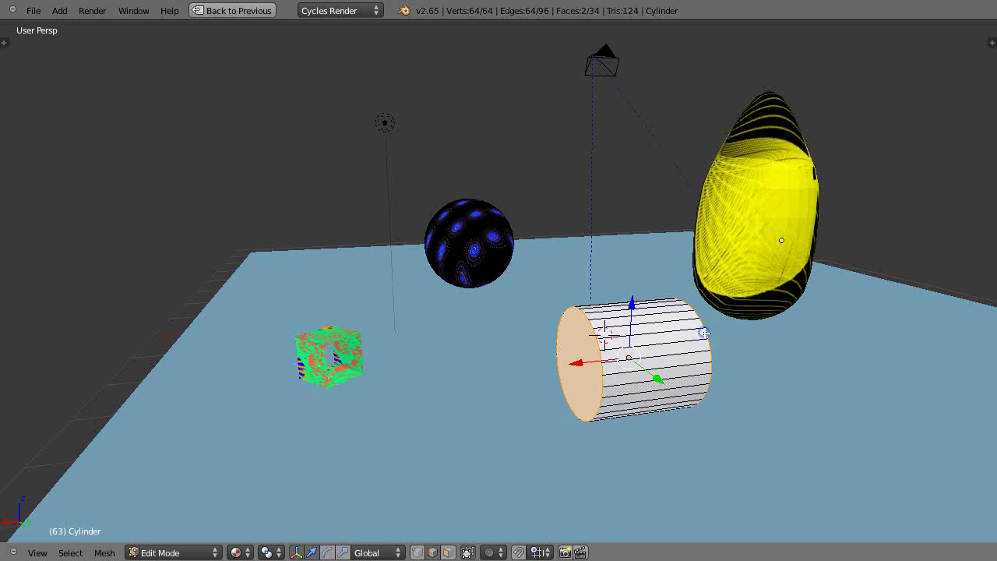
middle_click_drag(717, 353, 838, 268)
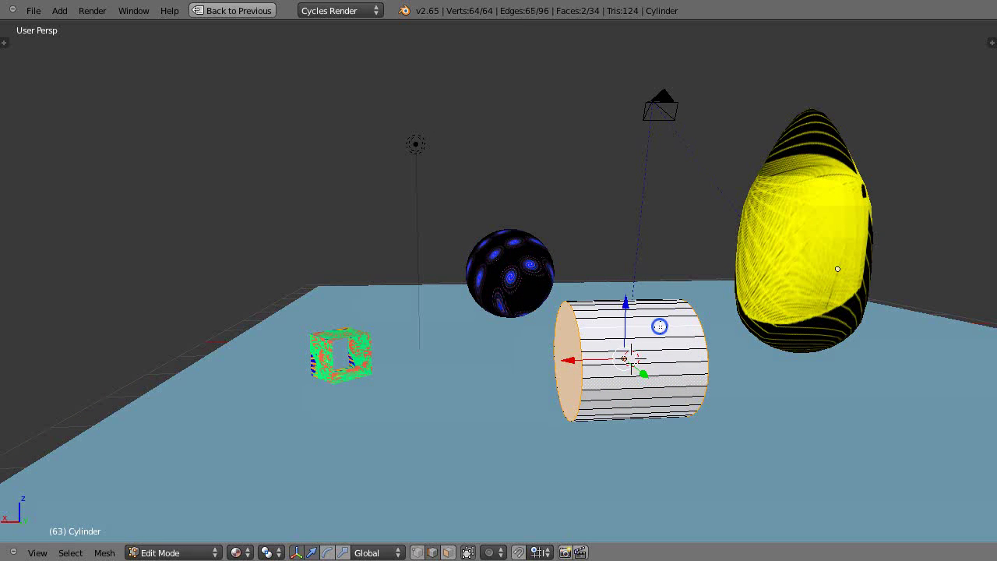
middle_click_drag(659, 327, 721, 359)
scroll(723, 374, "up", 2)
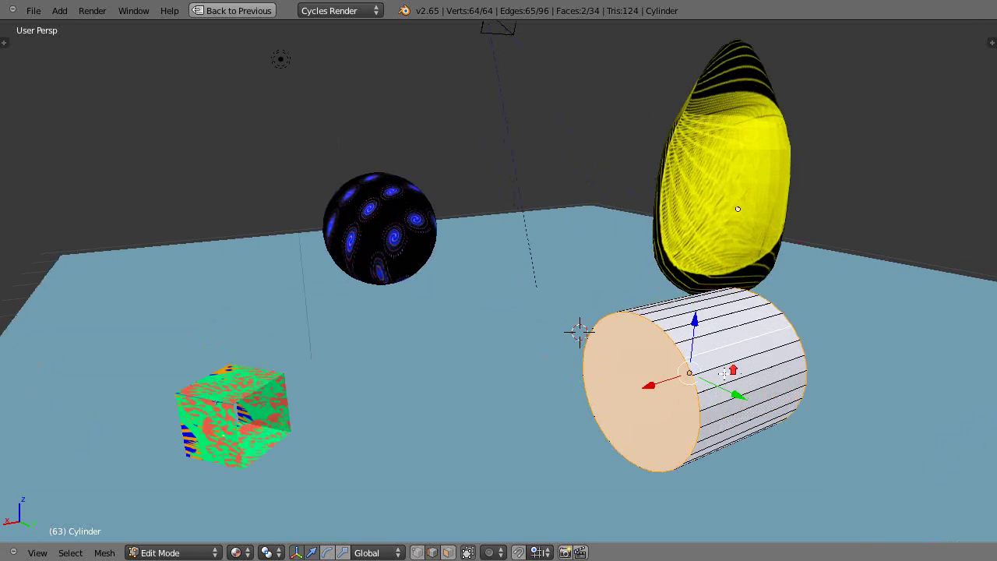
Restore the multi-panel layout and mark seams around the selected end caps
key("ctrl+Up")
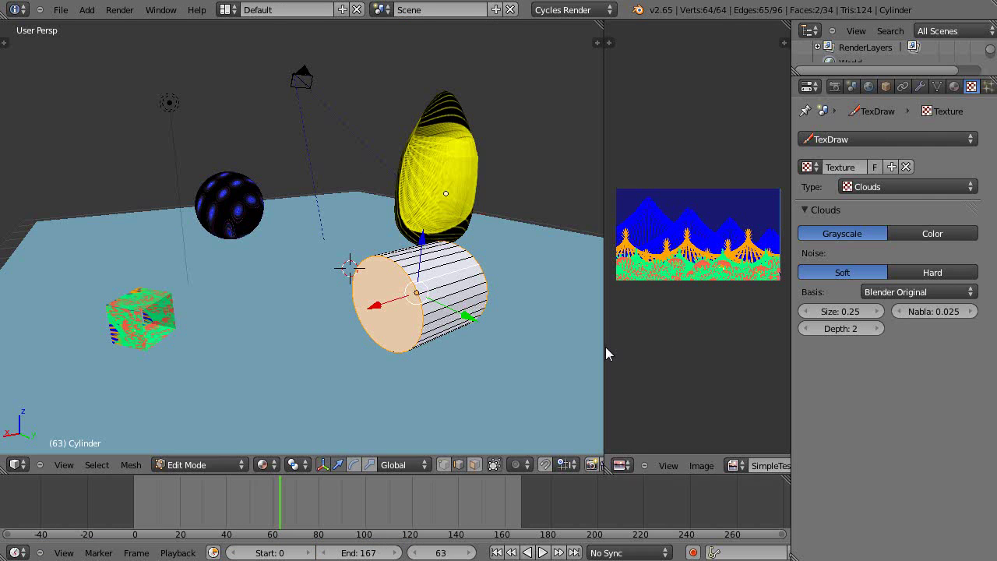
left_click_drag(606, 347, 577, 346)
key("t")
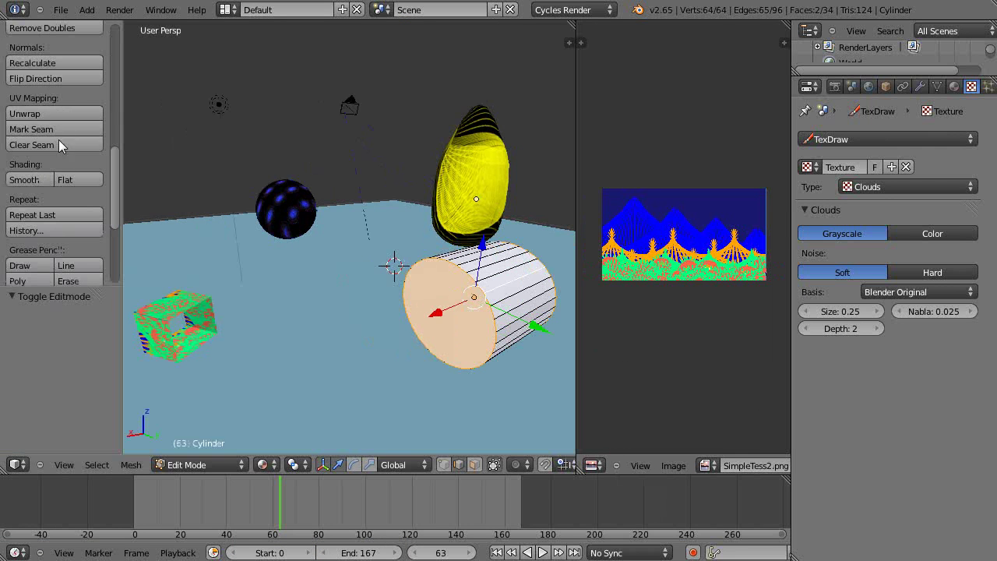
left_click(49, 129)
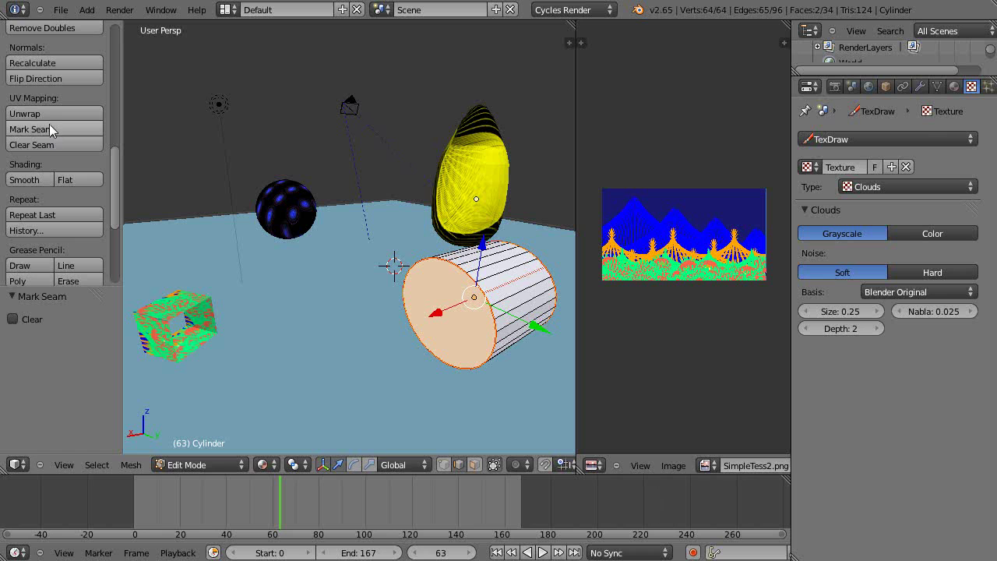
scroll(49, 130, "down", 8)
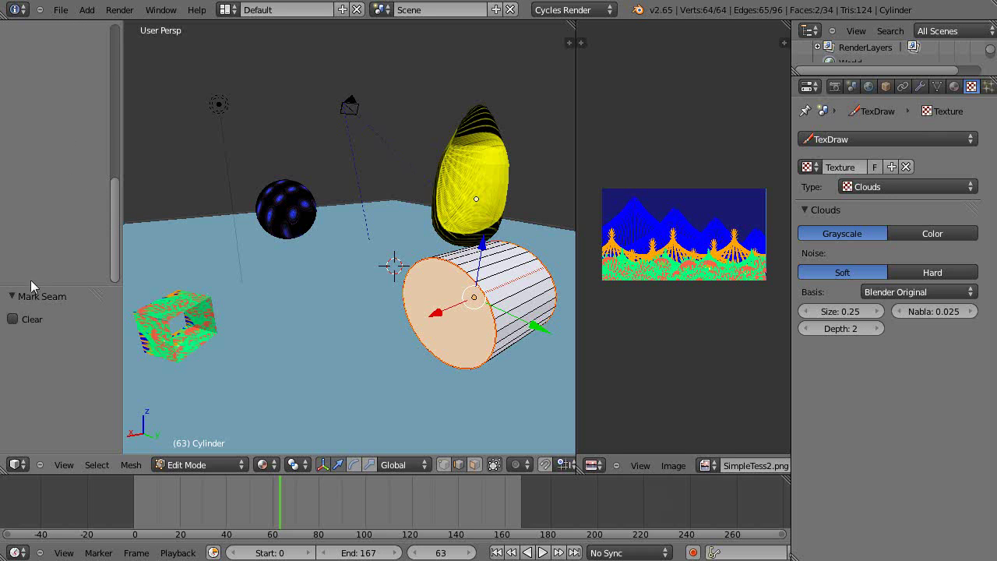
left_click_drag(113, 254, 121, 67)
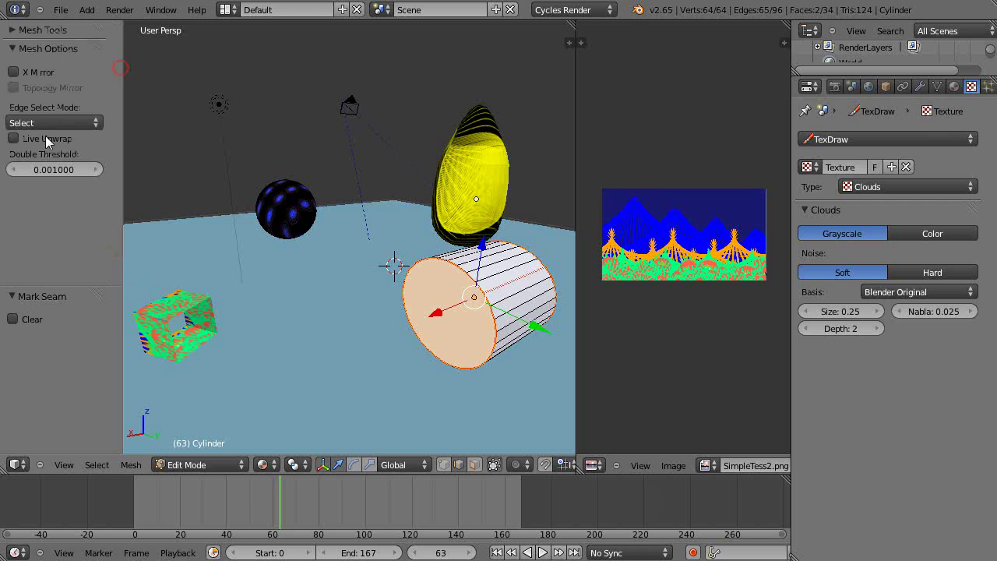
left_click(15, 31)
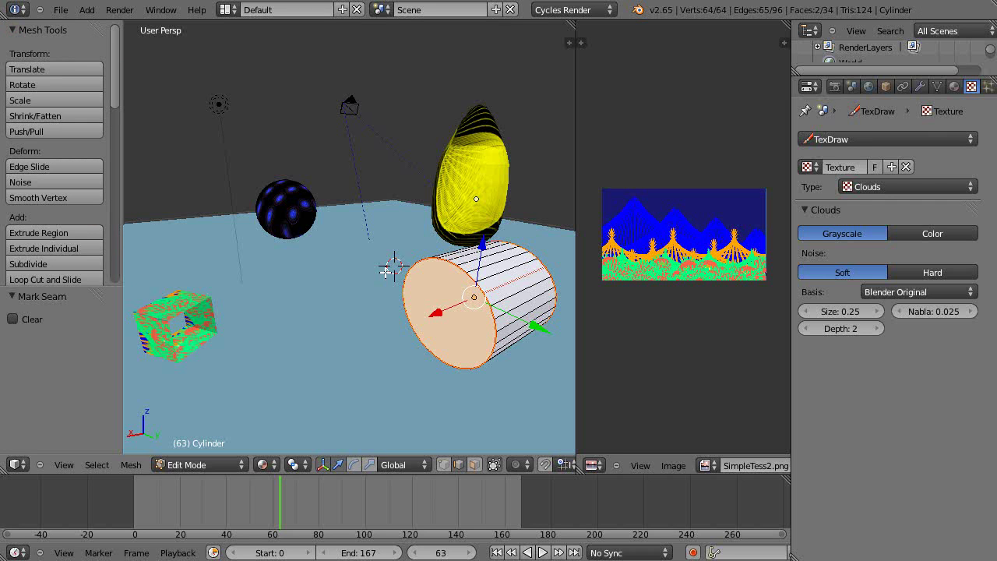
Select the whole mesh, Unwrap it, and view the UVs full-screen over SimpleTess2.png
key("a")
key("a")
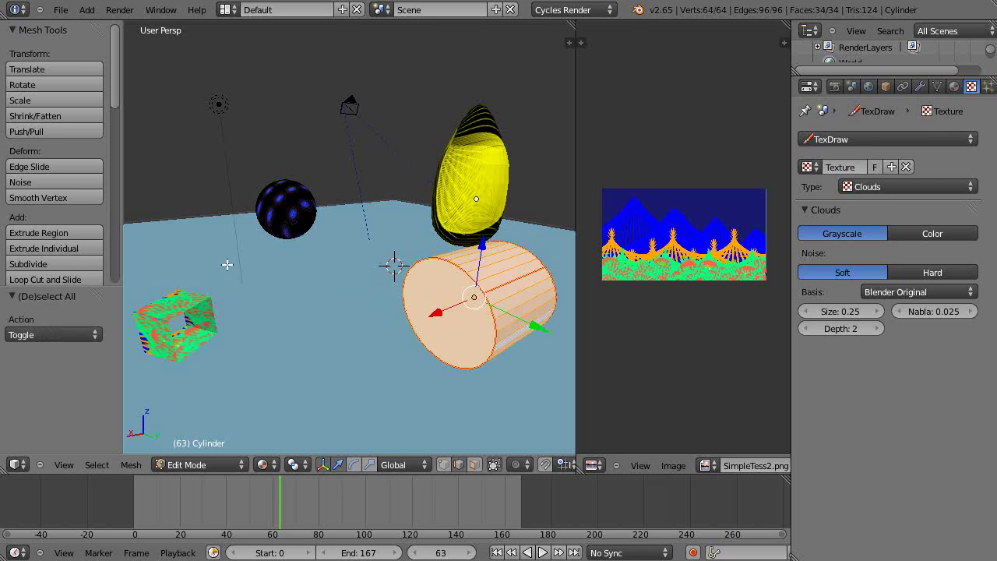
scroll(45, 204, "down", 8)
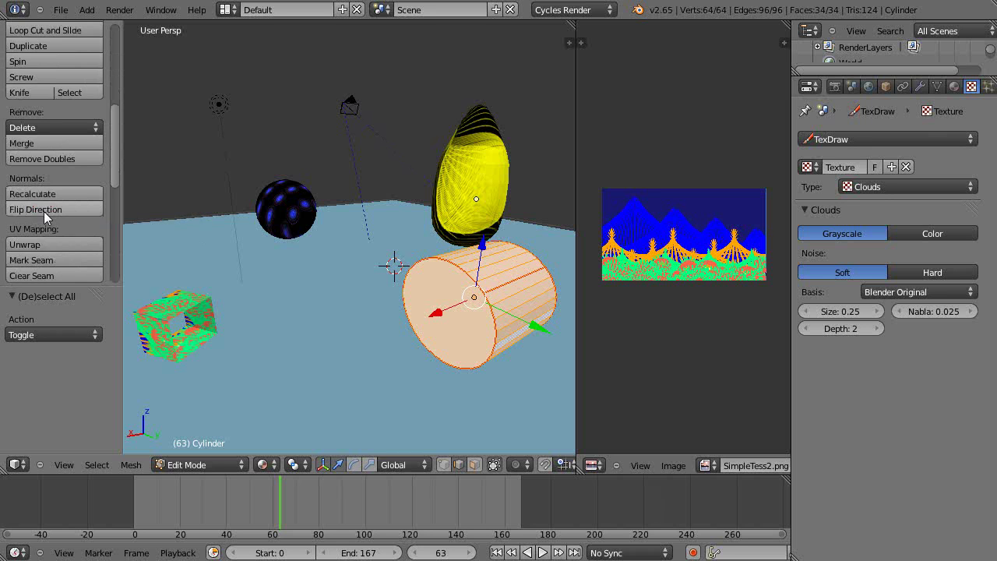
scroll(44, 204, "down", 2)
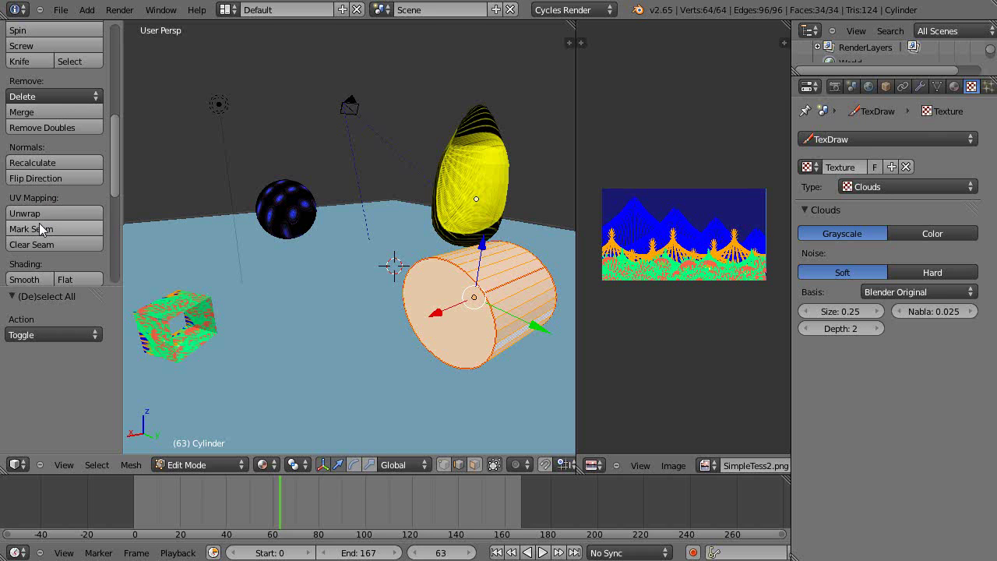
left_click(36, 215)
left_click(36, 212)
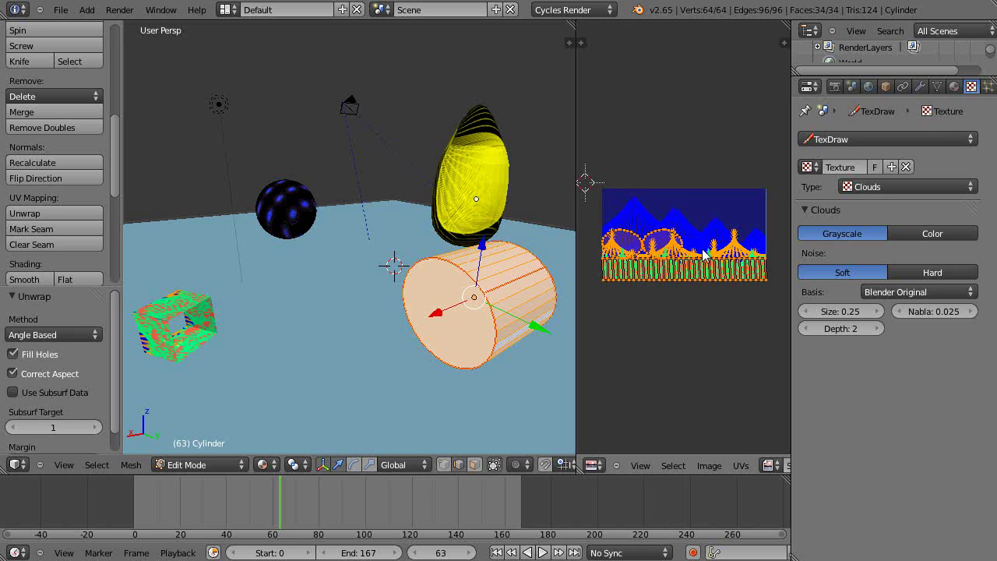
key("ctrl+Up")
key("Home")
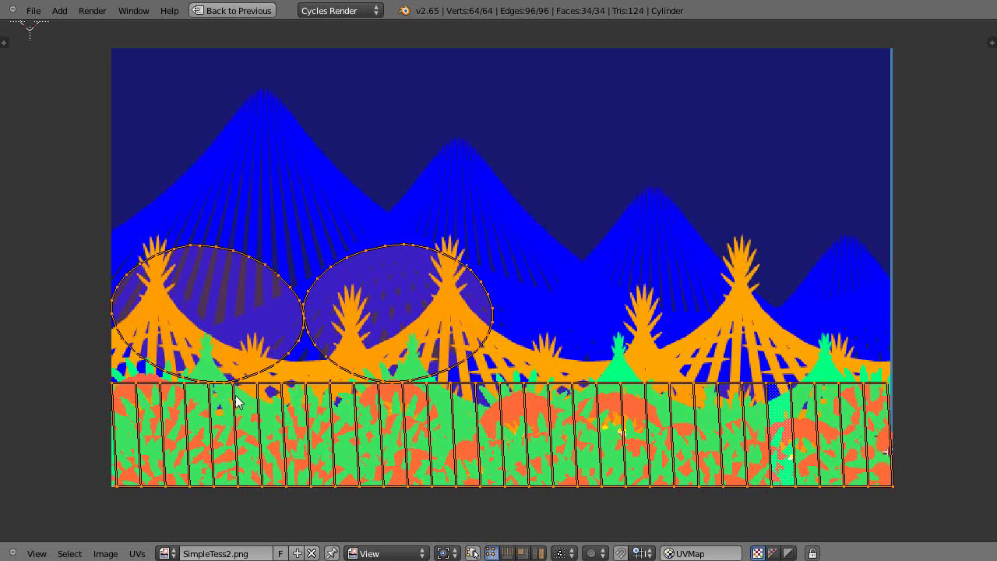
scroll(418, 379, "down", 3)
scroll(439, 379, "up", 2)
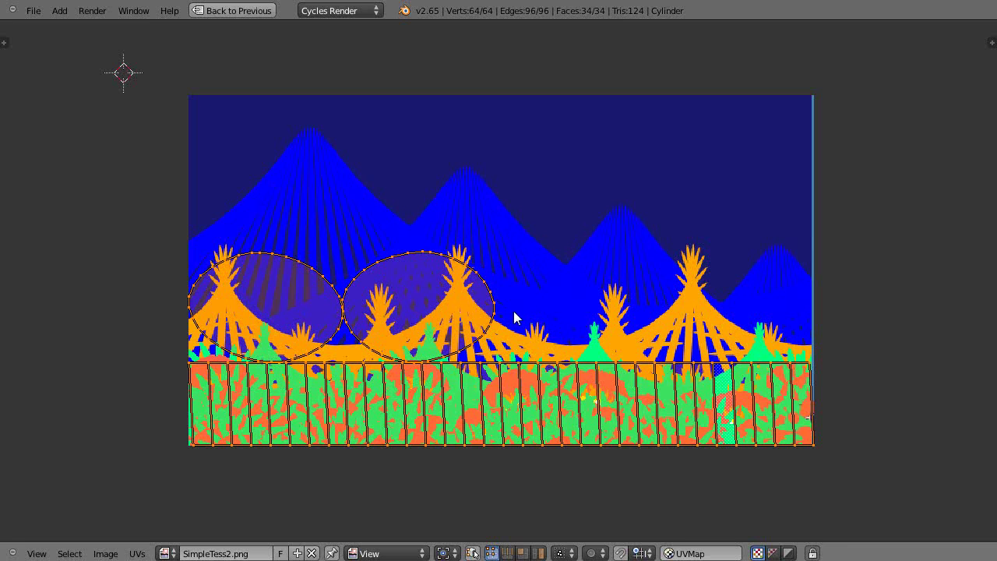
Select only the cylinder's front cap face and bring up the UV mapping menu
key("ctrl+Up")
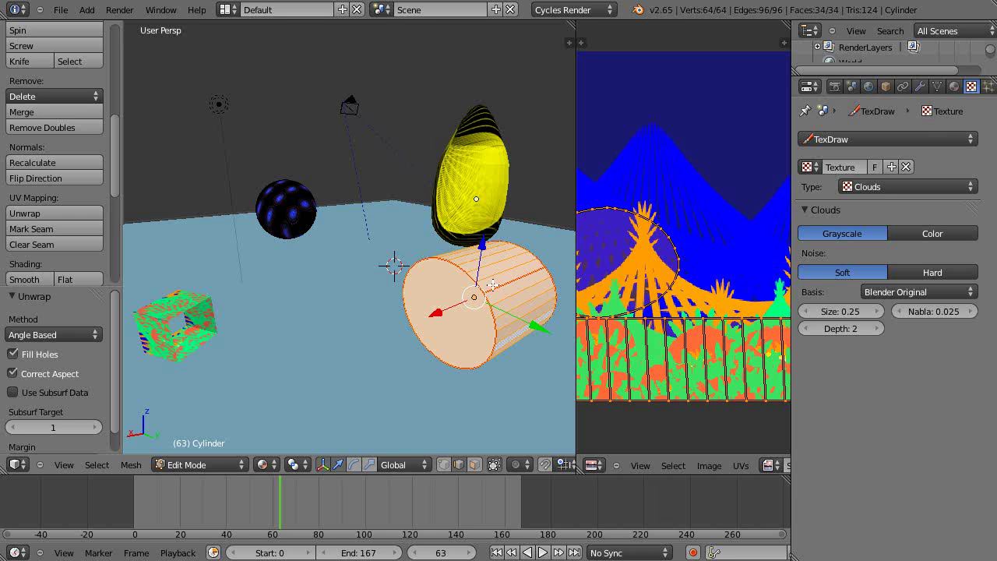
right_click(429, 303)
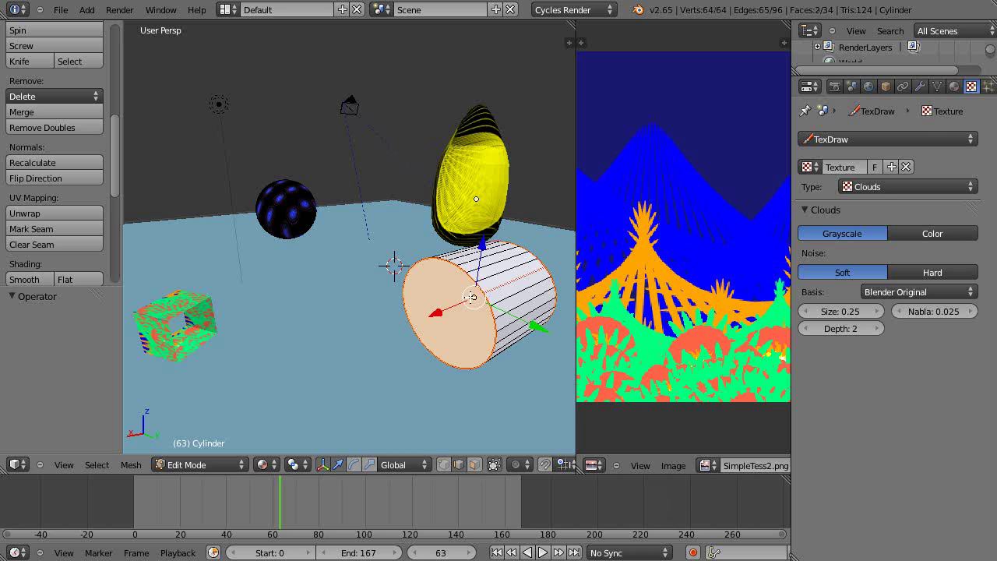
right_click(475, 286)
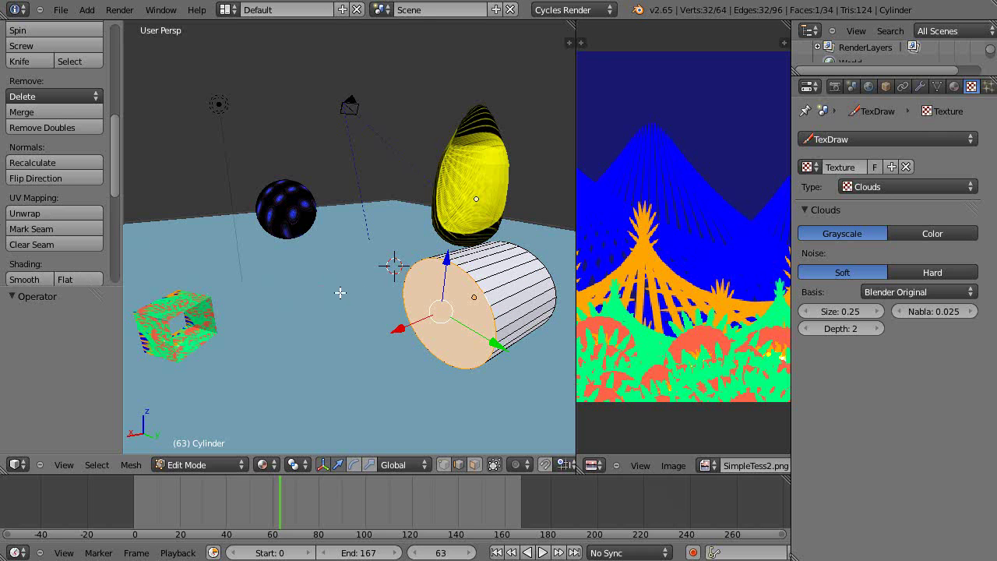
key("u")
key("u")
left_click(262, 459)
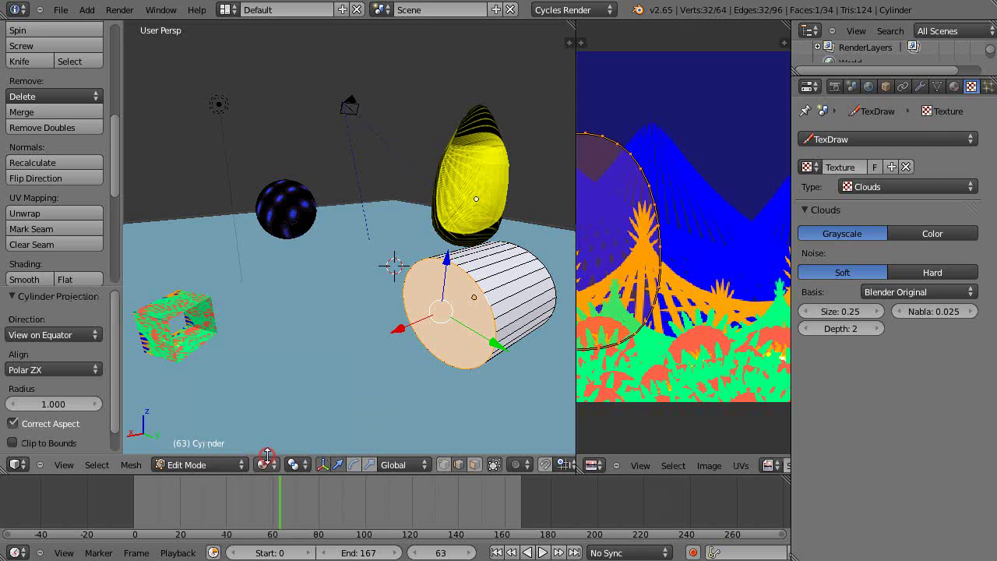
scroll(682, 331, "down", 4)
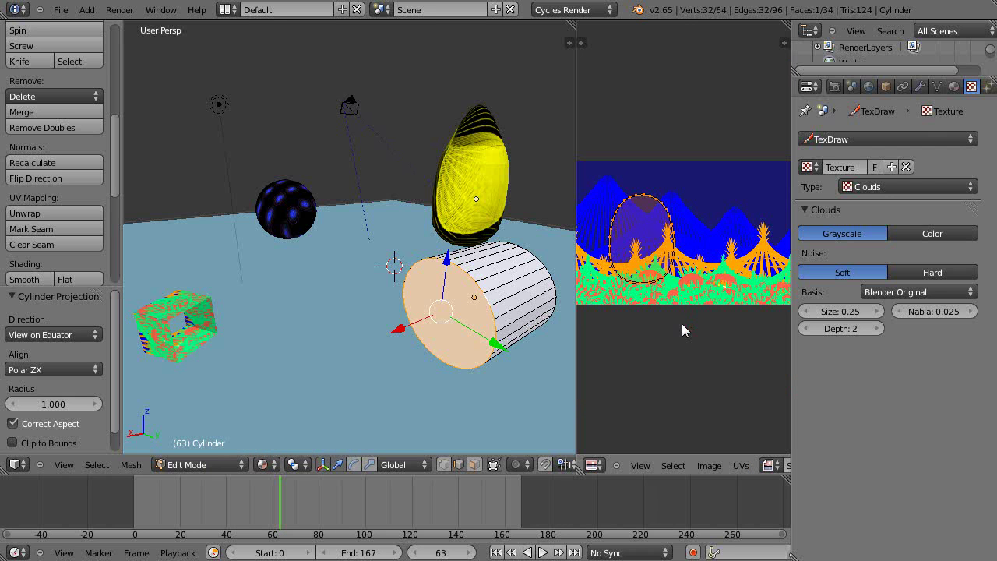
scroll(681, 323, "down", 2)
scroll(681, 323, "up", 2)
scroll(662, 314, "down", 1)
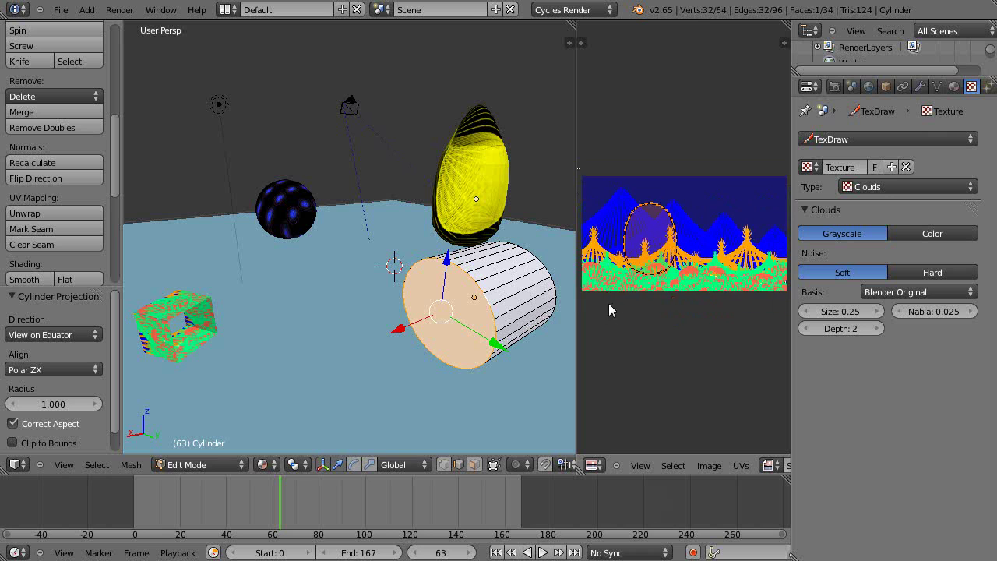
left_click_drag(576, 305, 252, 305)
scroll(489, 303, "up", 8)
scroll(489, 304, "down", 6)
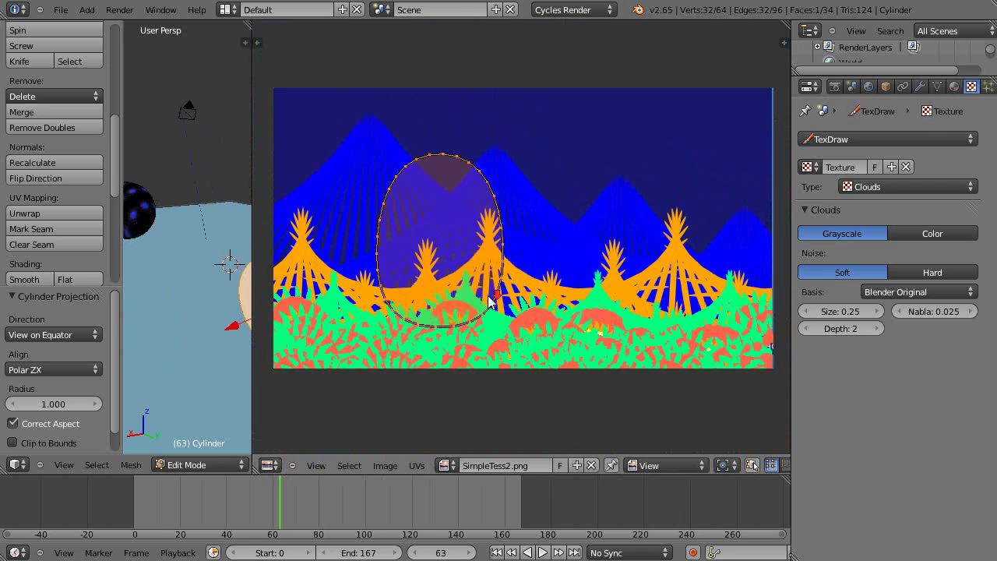
scroll(357, 324, "up", 1)
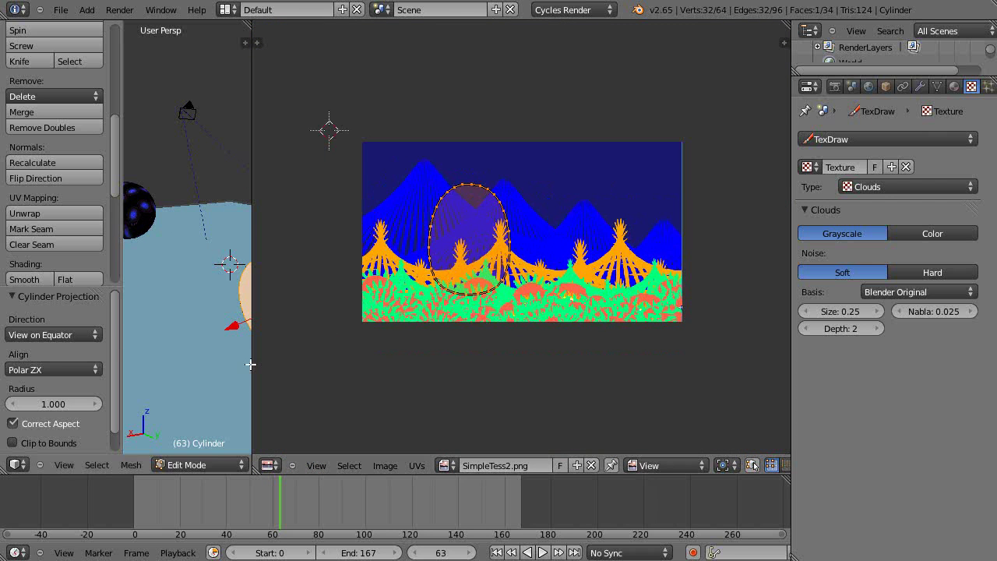
Select the entire cylinder, reposition the 3D cursor, and apply Cylinder Projection
left_click_drag(250, 364, 564, 357)
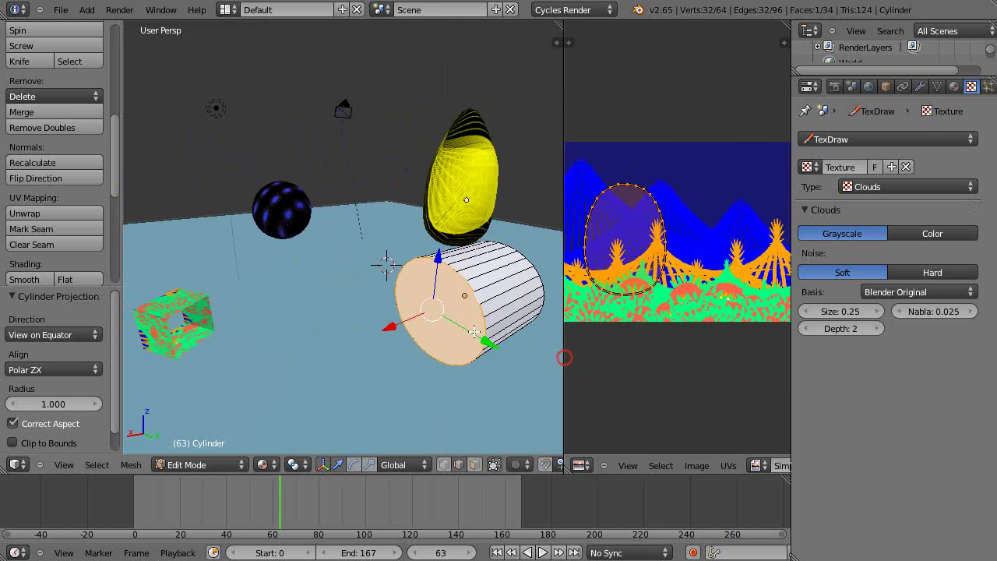
key("Tab")
key("Tab")
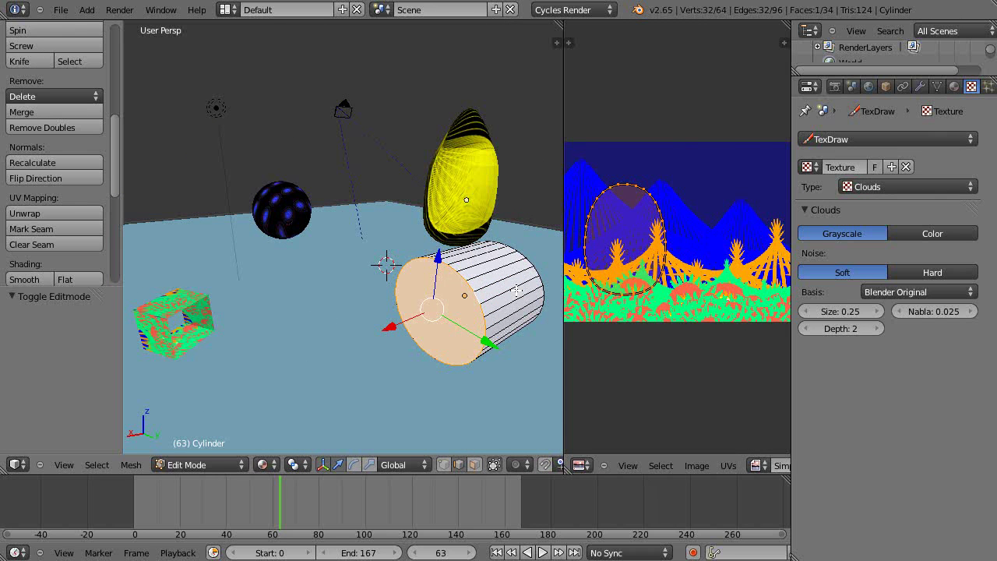
key("a")
key("a")
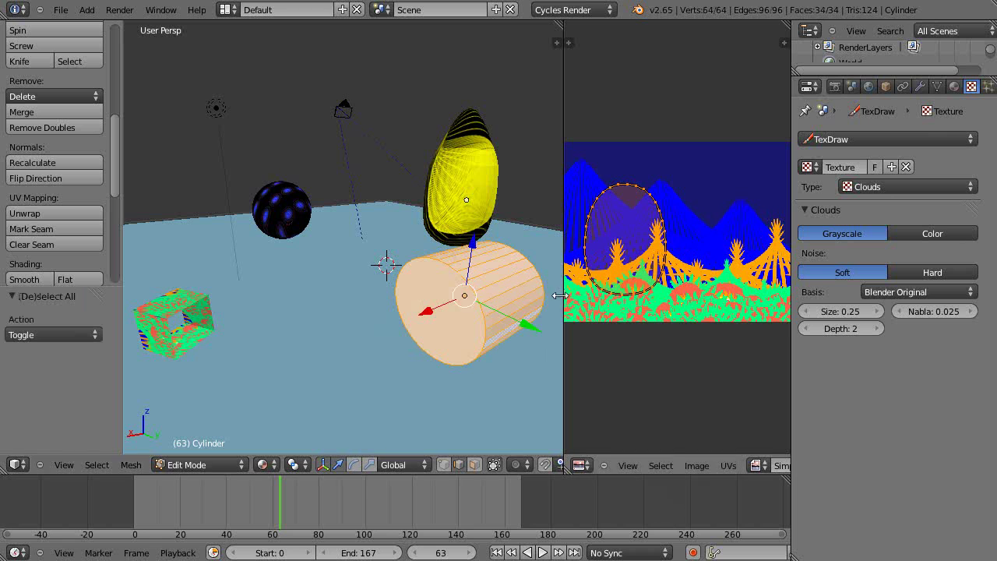
left_click(359, 311)
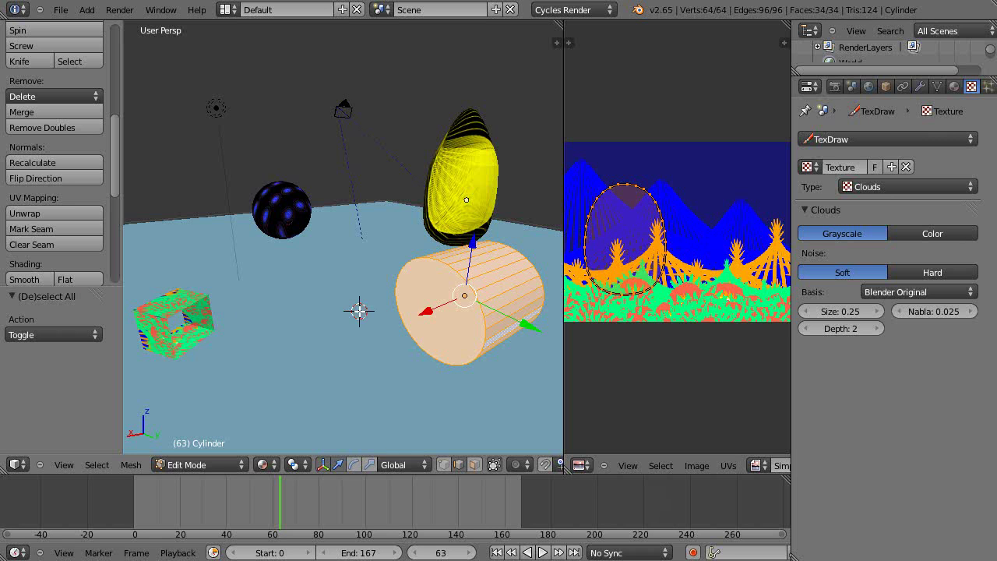
key("u")
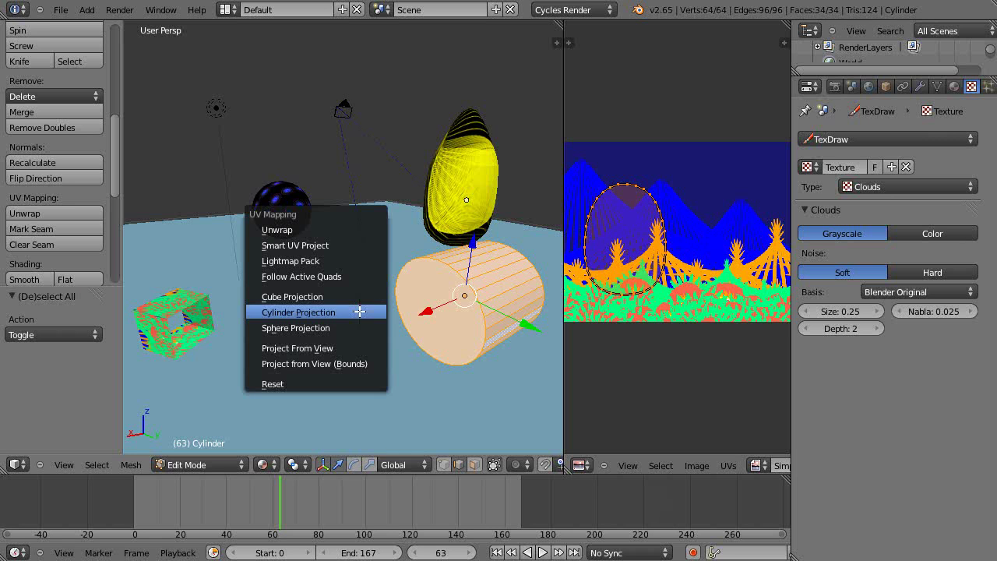
left_click(300, 312)
scroll(678, 327, "down", 2)
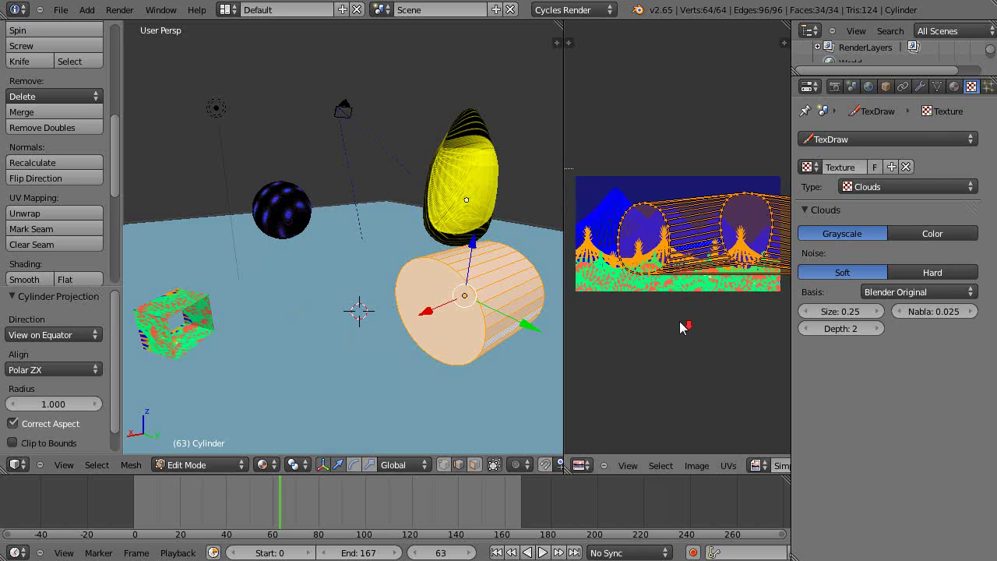
scroll(689, 317, "down", 3)
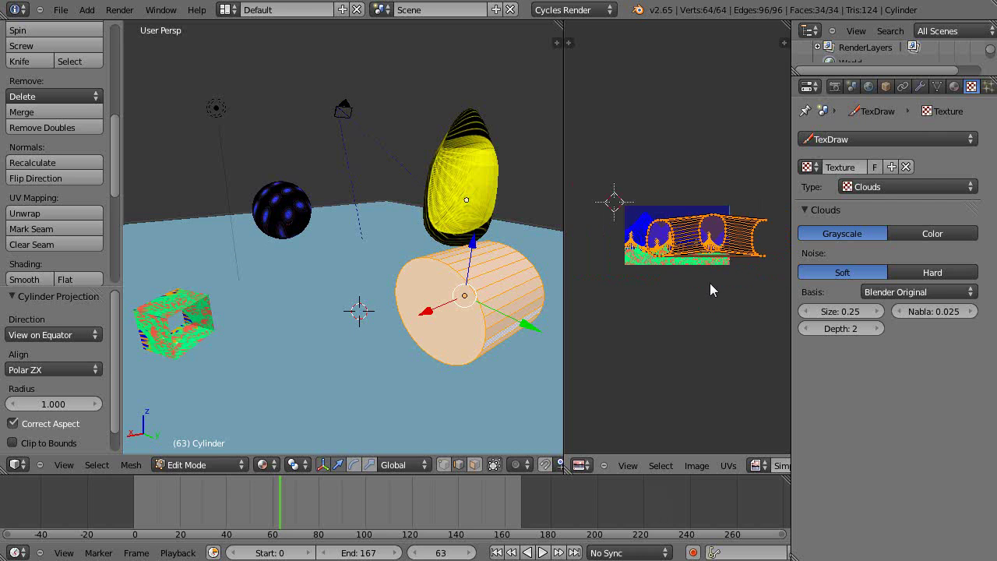
Maximize the UV editor and move the cylinder's UV layout to the left
key("ctrl+Up")
scroll(705, 281, "up", 7)
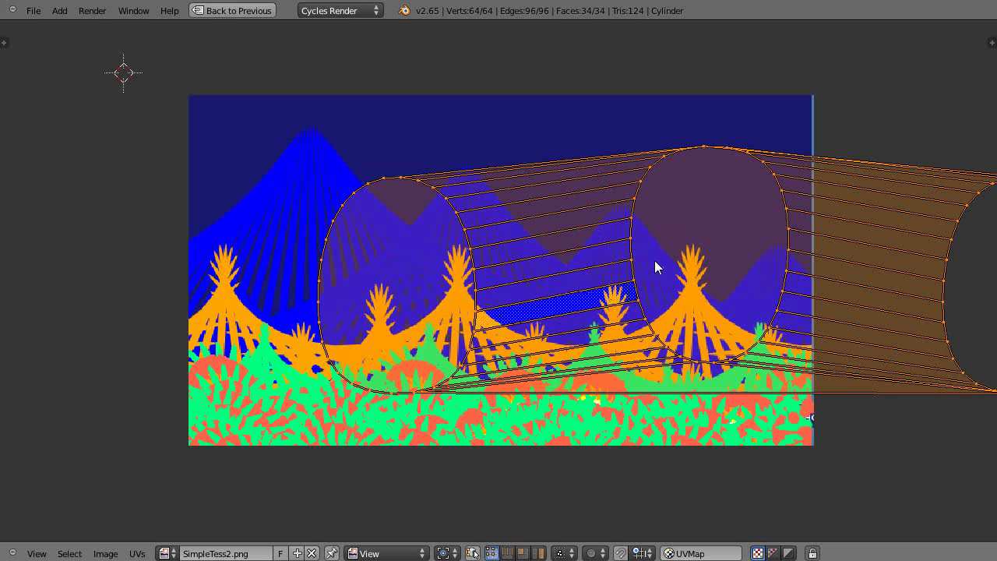
middle_click_drag(674, 269, 554, 263)
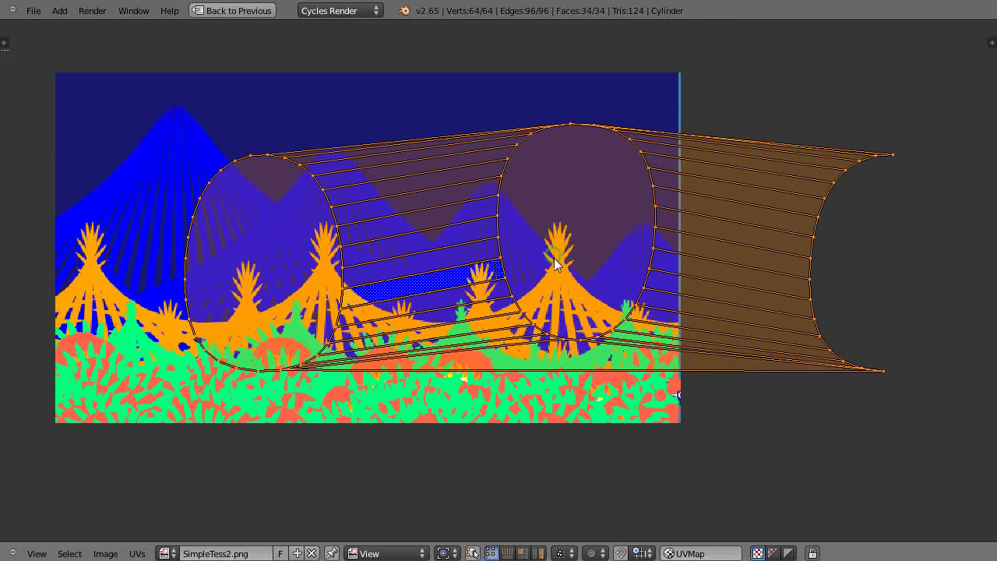
scroll(651, 314, "up", 1)
scroll(647, 307, "down", 1)
scroll(668, 270, "down", 3)
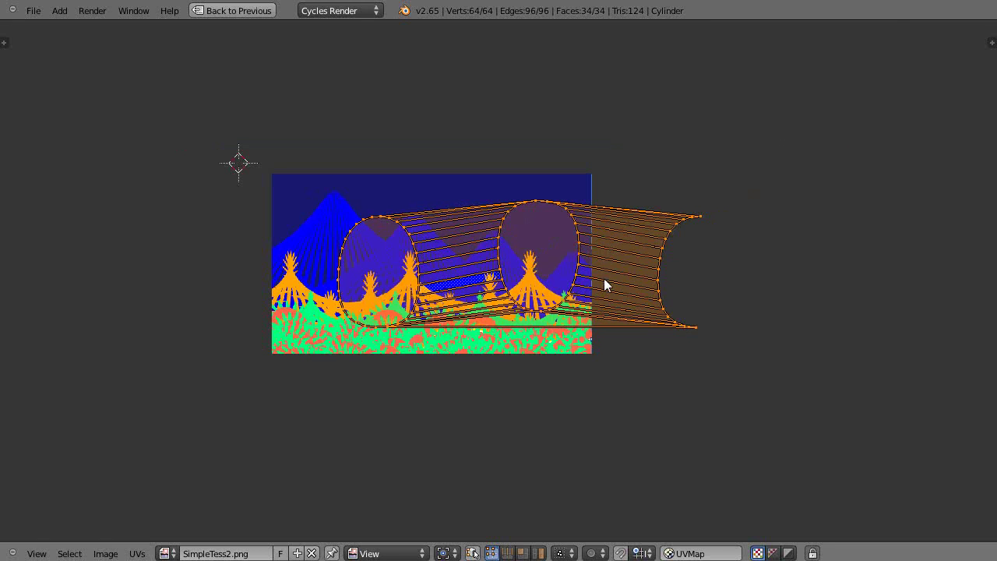
key("g")
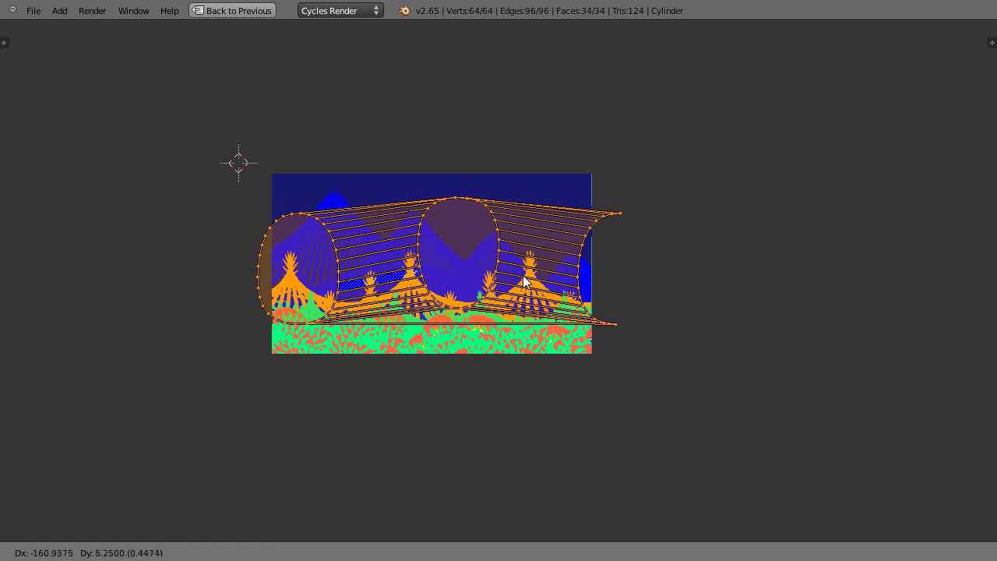
left_click(523, 294)
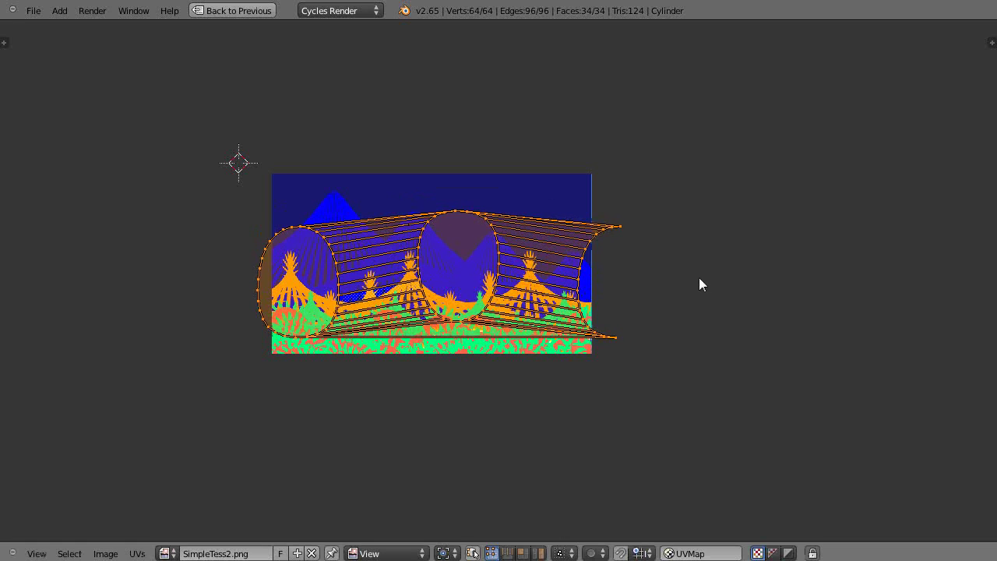
Scale the UV layout to about 0.82, nudge it into the image, and restore the layout
key("s")
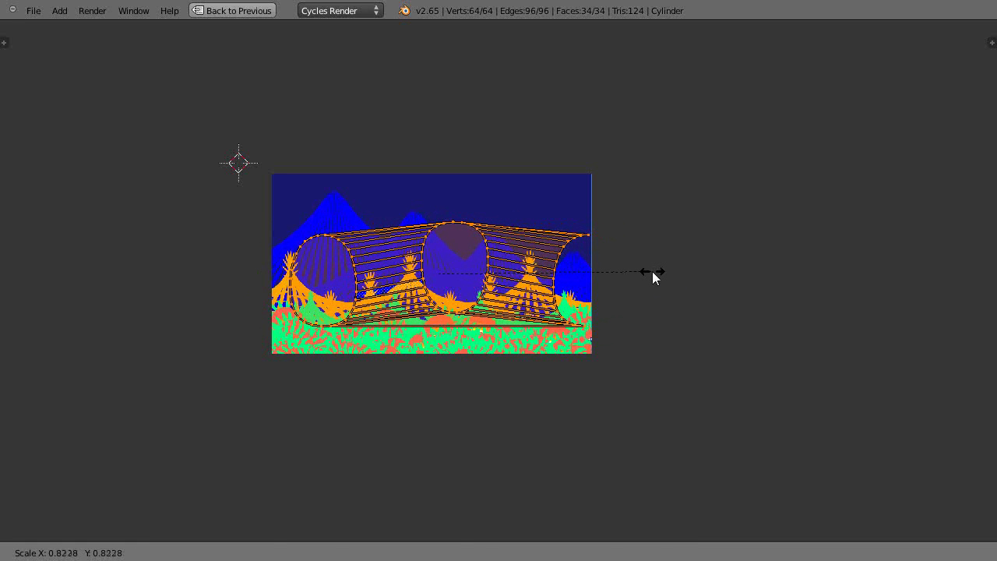
left_click(652, 271)
key("g")
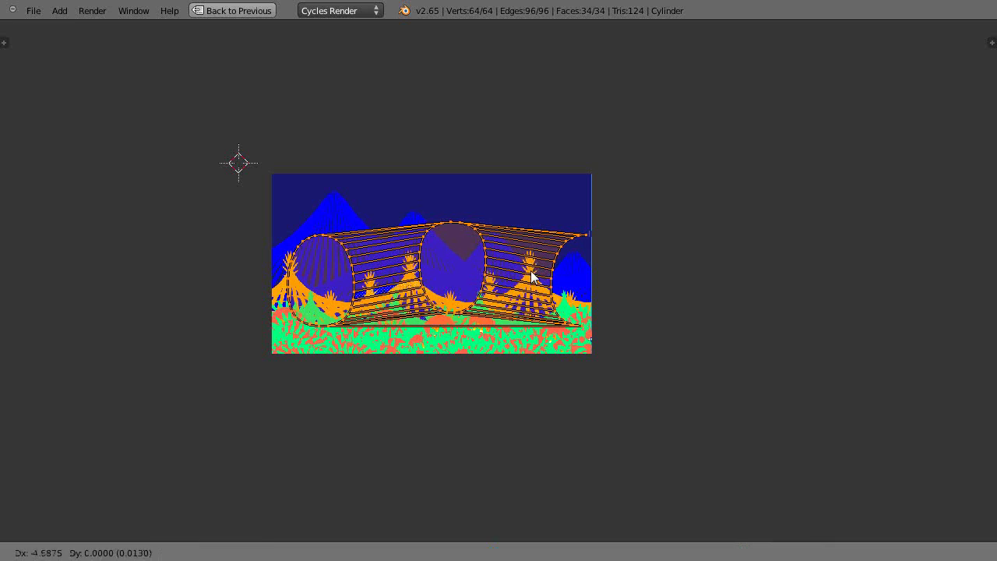
left_click(523, 274)
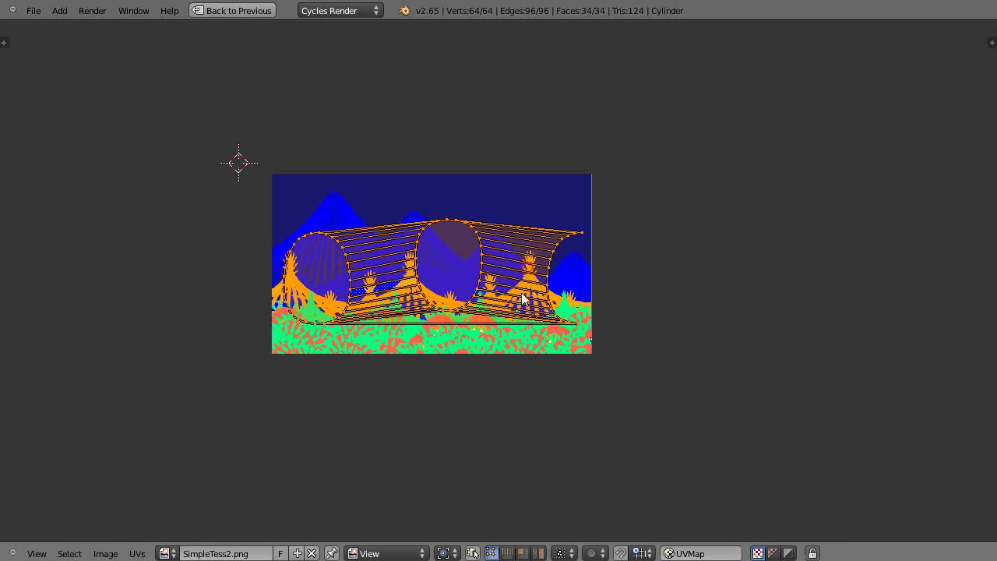
scroll(523, 298, "up", 4)
scroll(523, 298, "down", 2)
middle_click_drag(478, 285, 551, 282)
scroll(551, 281, "up", 1)
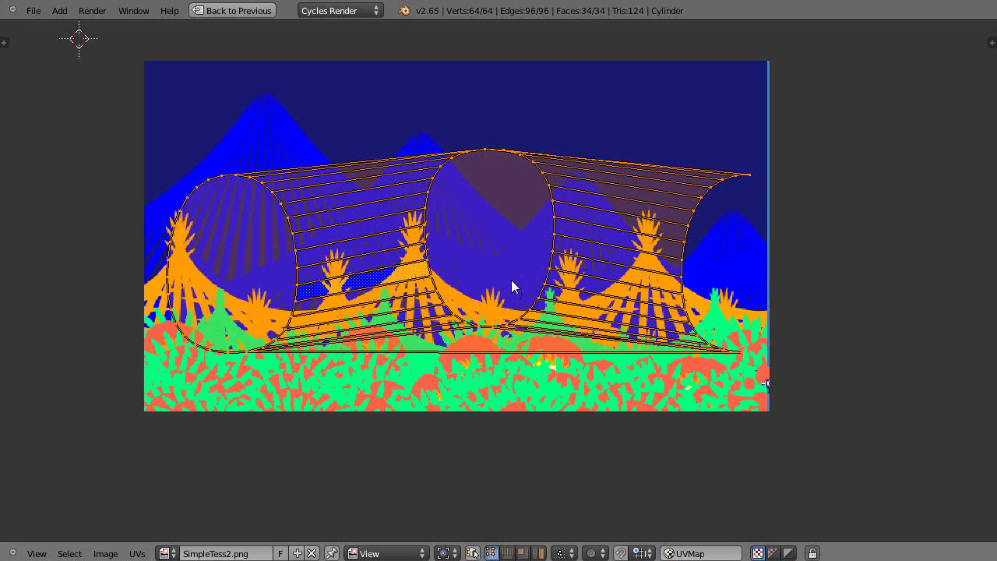
scroll(511, 280, "down", 3)
key("ctrl+Up")
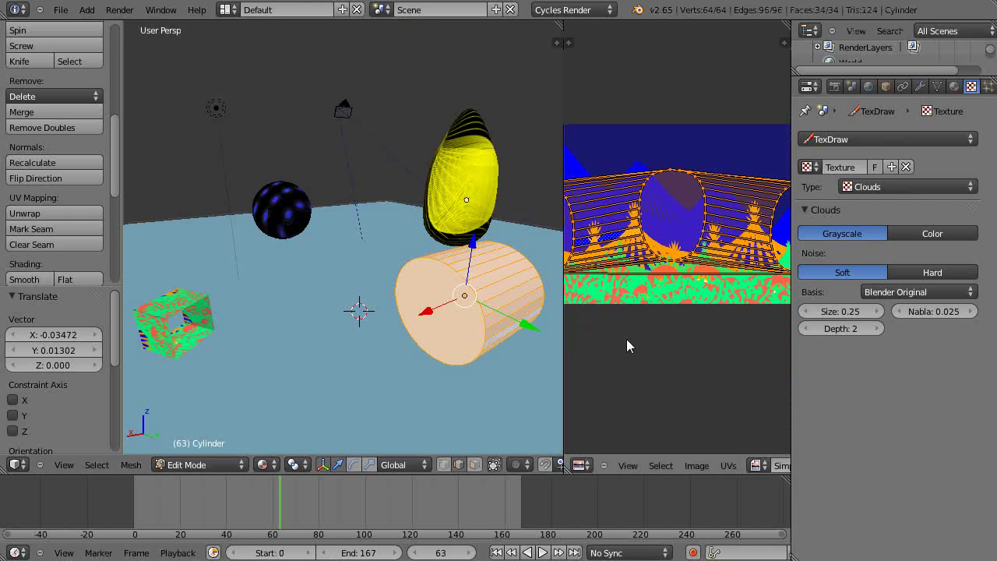
Turn the image panel into a Node Editor and create a new cylinder material
left_click(579, 466)
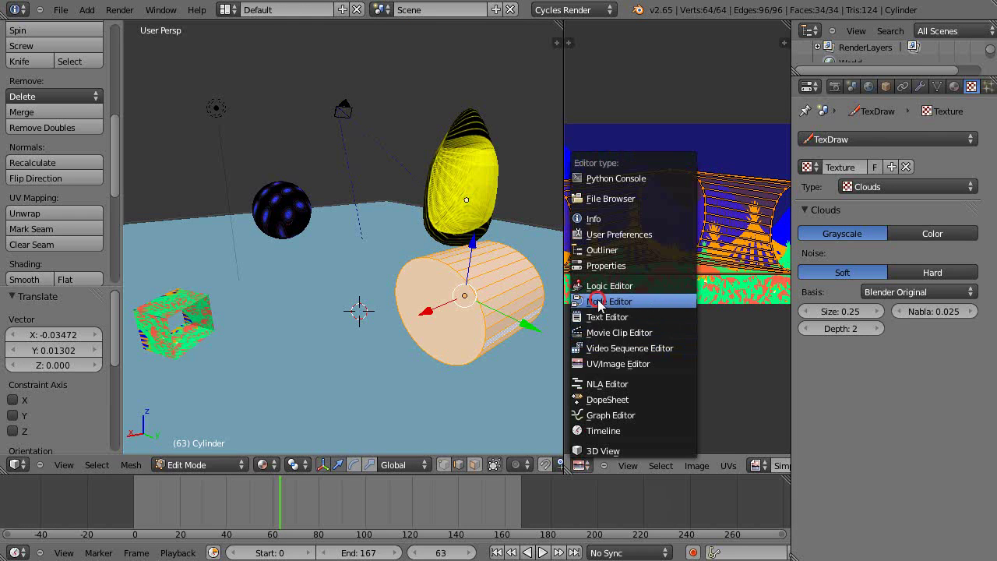
left_click(596, 303)
left_click_drag(561, 292, 336, 282)
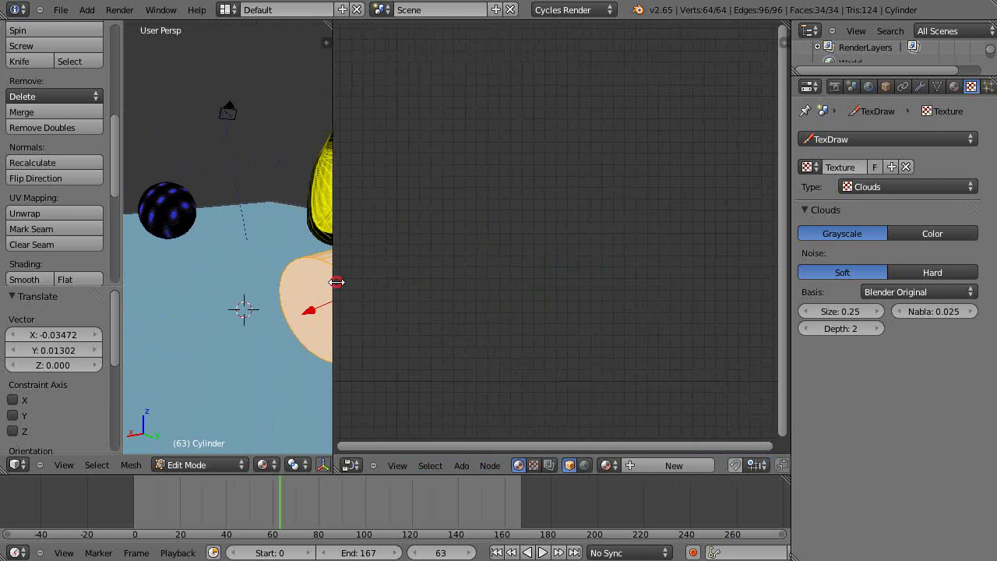
left_click(954, 86)
left_click(870, 208)
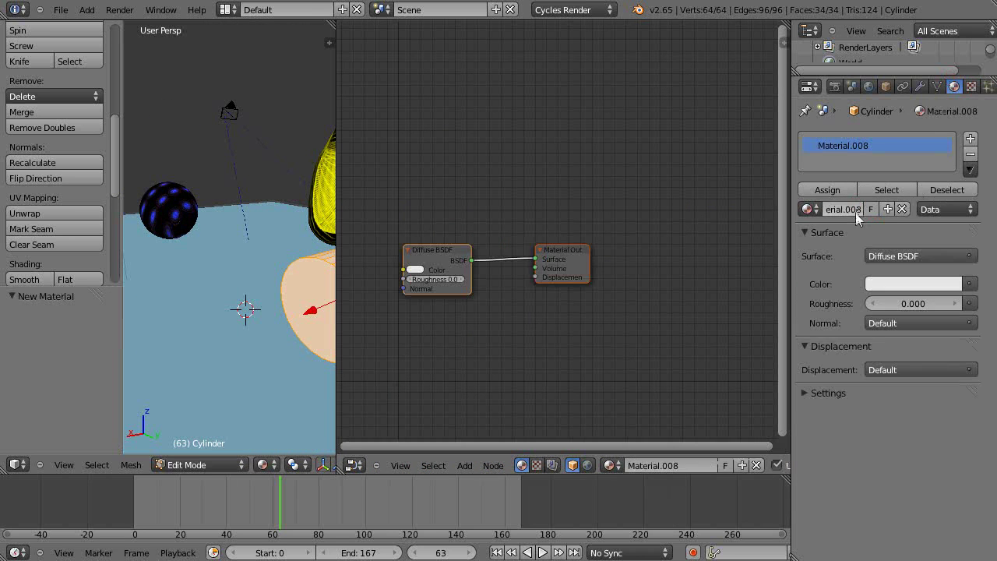
Rearrange the nodes and add an Image Texture node feeding the Diffuse BSDF Color
left_click(564, 250)
left_click_drag(564, 250, 693, 176)
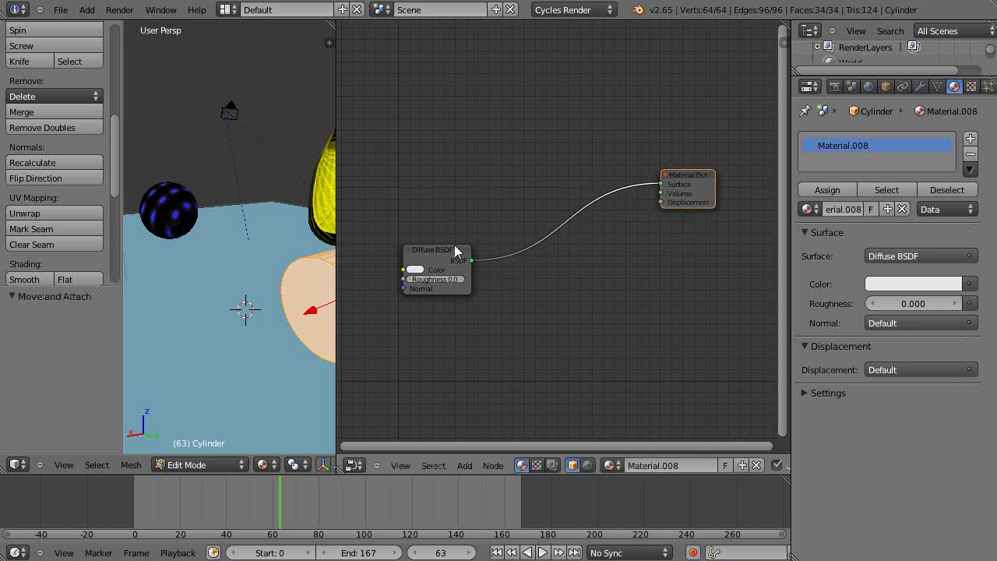
left_click_drag(456, 249, 602, 148)
left_click(465, 465)
left_click(468, 219)
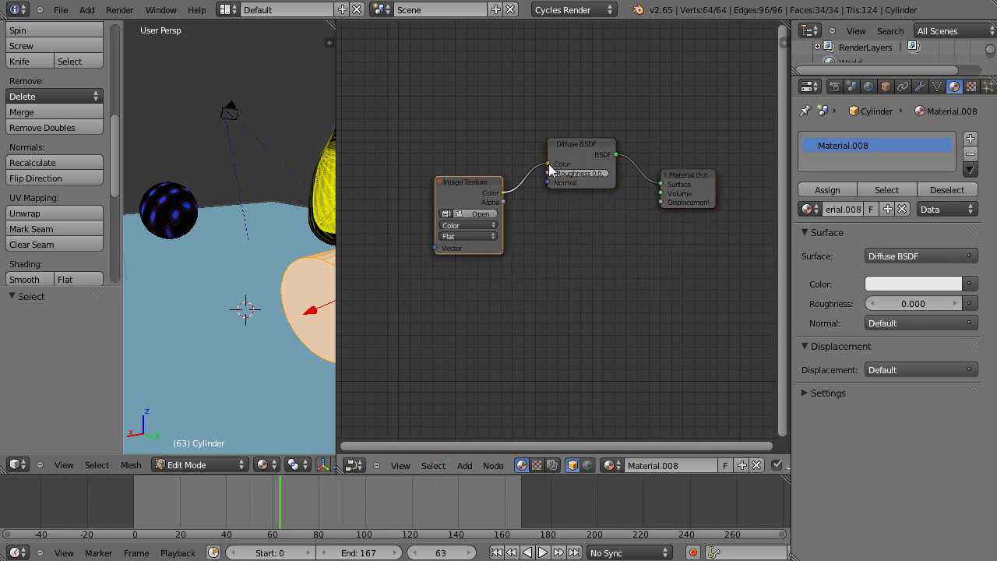
left_click_drag(502, 192, 548, 163)
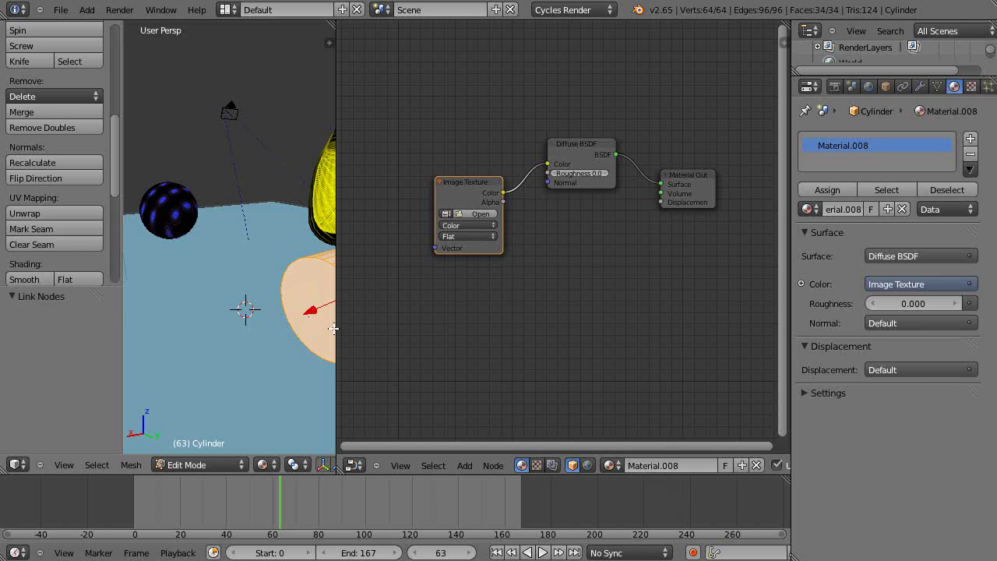
Widen the 3D viewport and toggle the area to the UV/Image view and back to nodes
left_click_drag(333, 328, 454, 330)
left_click(472, 465)
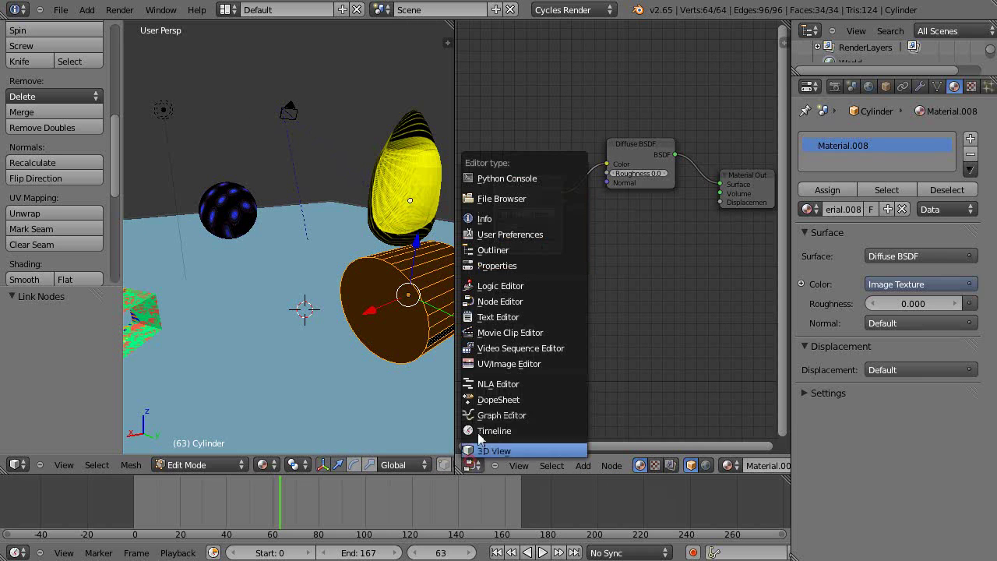
left_click(498, 364)
scroll(593, 336, "up", 2)
scroll(593, 337, "down", 7)
scroll(596, 336, "up", 1)
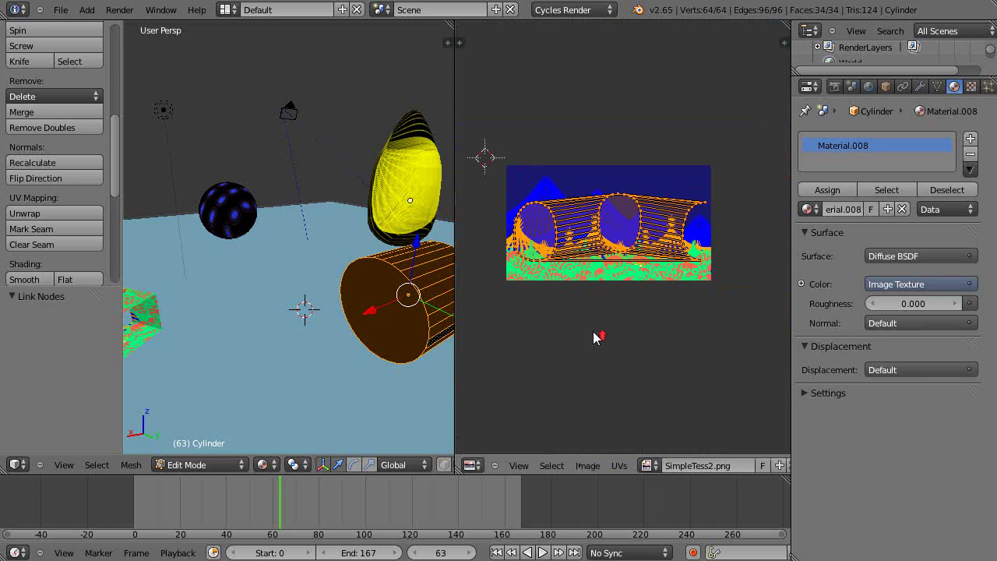
left_click(472, 465)
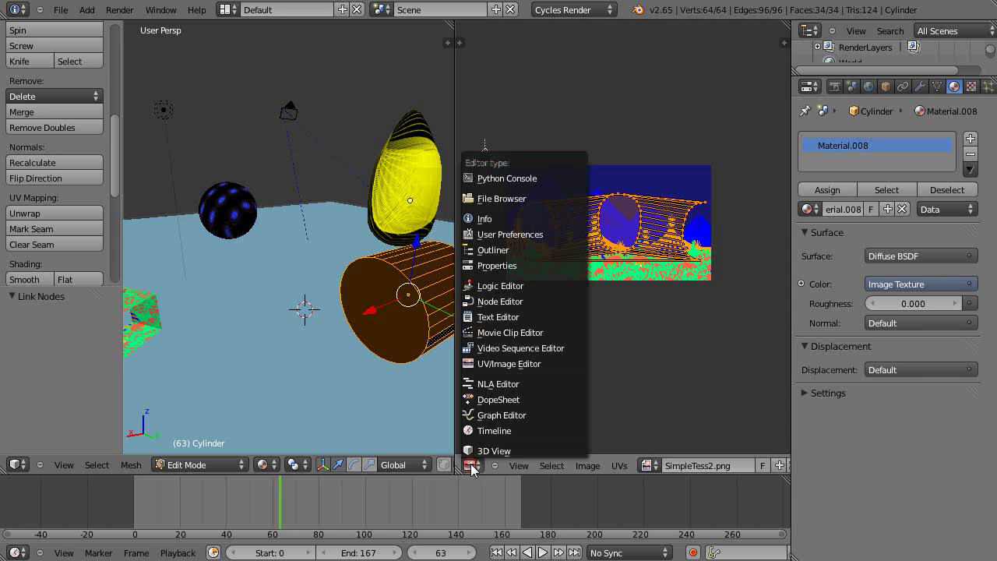
left_click(494, 303)
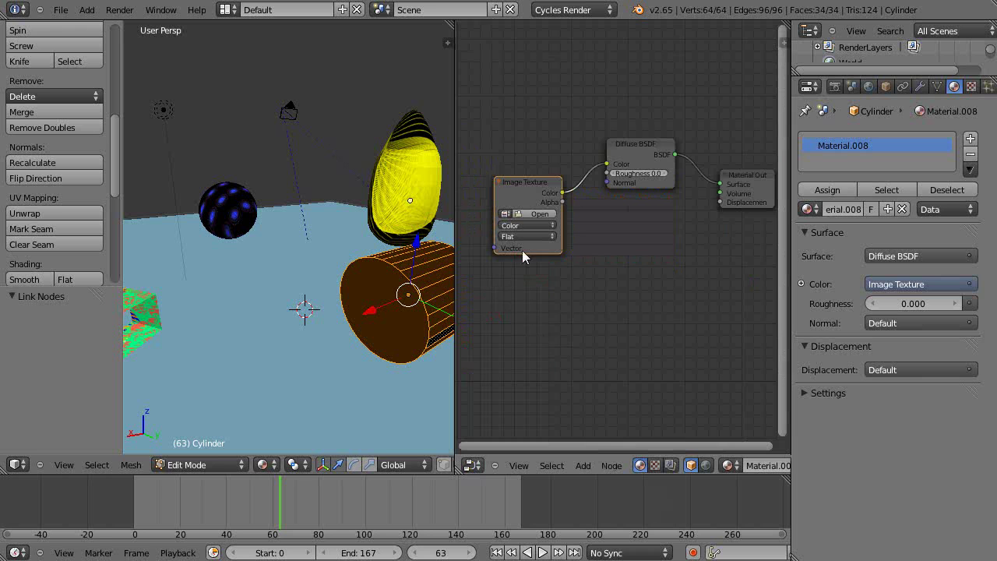
Load SimpleTess2.png from the ArtImagesScripted folder into the Image Texture node
left_click(539, 213)
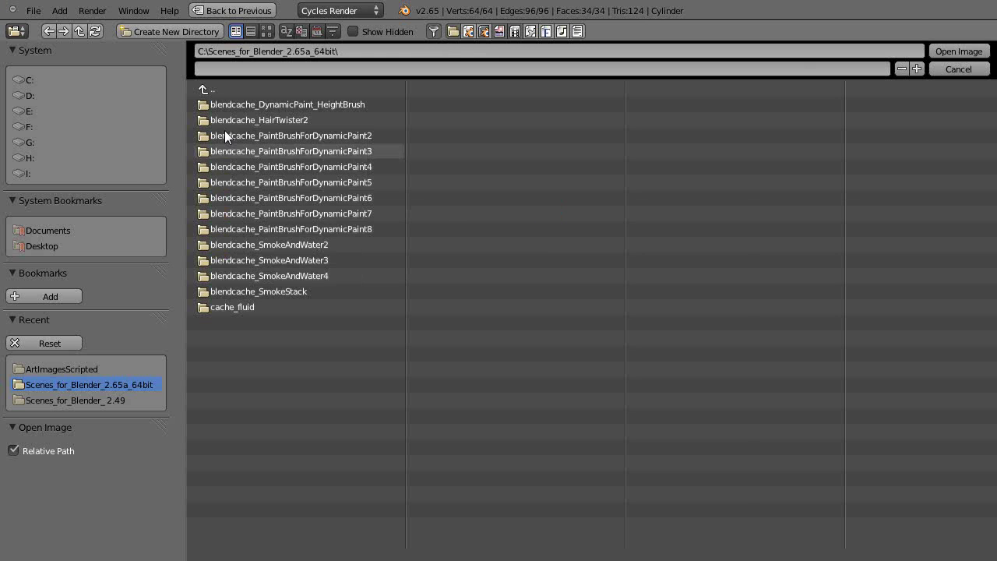
left_click(63, 370)
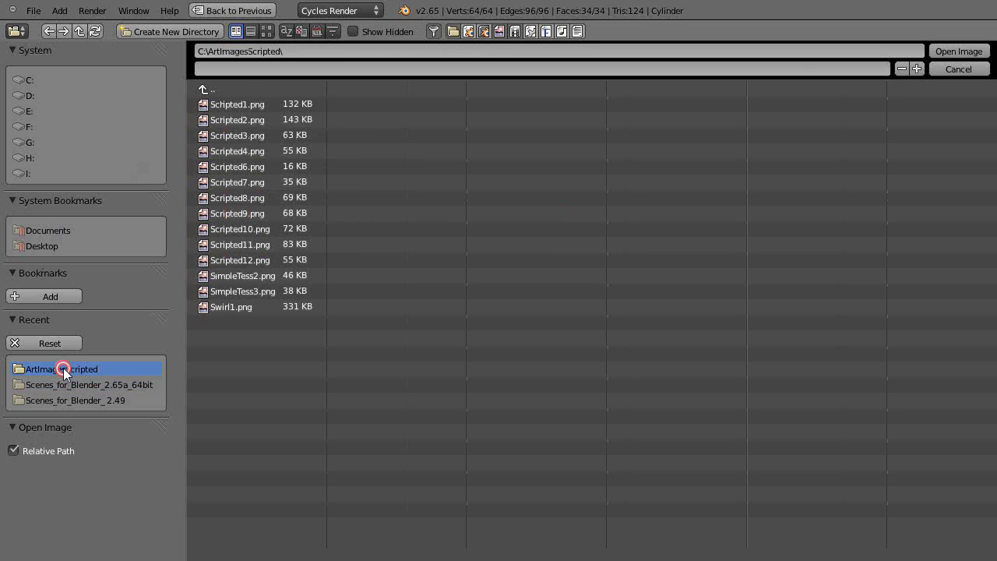
double_click(237, 277)
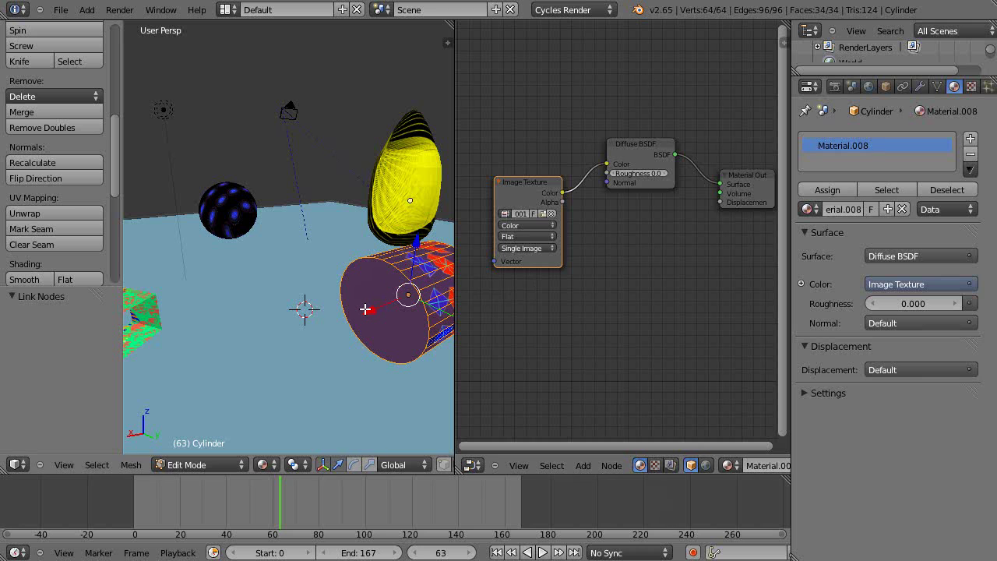
Move the Image Texture node up beside the Diffuse BSDF and return to Object Mode
left_click_drag(532, 180, 541, 139)
key("Tab")
key("Tab")
key("Tab")
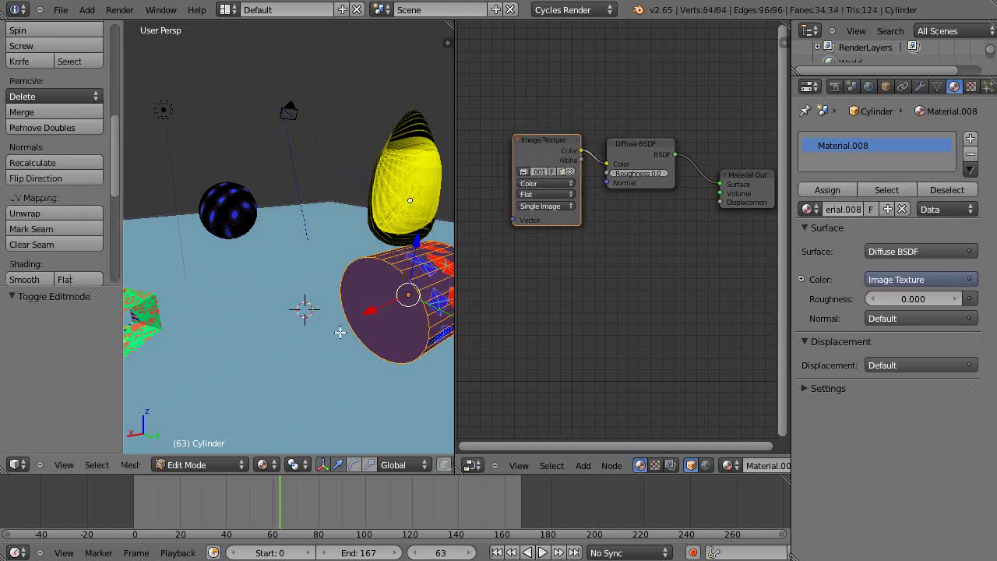
Maximize the 3D view and rotate the cylinder -90.122° about the global Z axis
key("ctrl+Up")
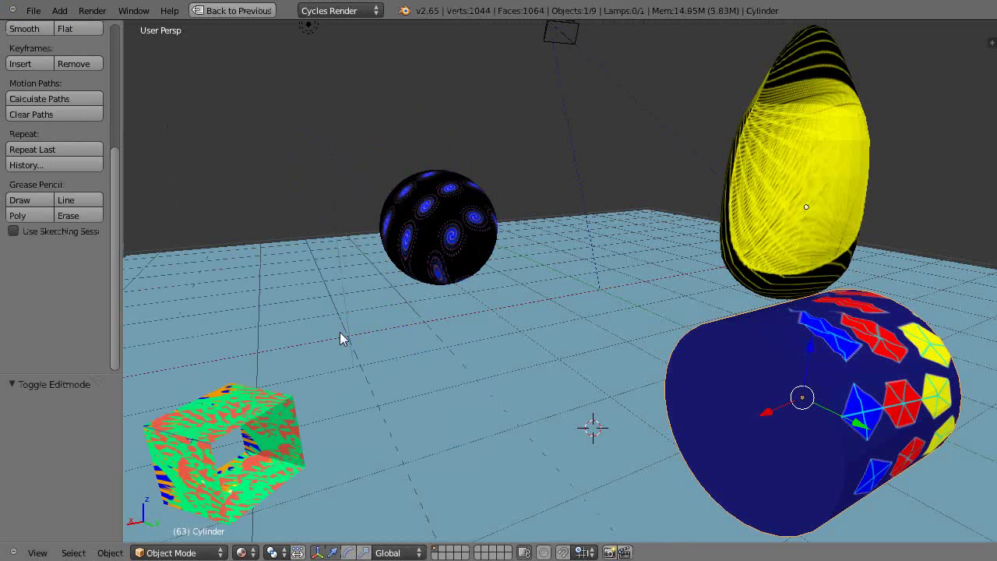
scroll(608, 383, "down", 3)
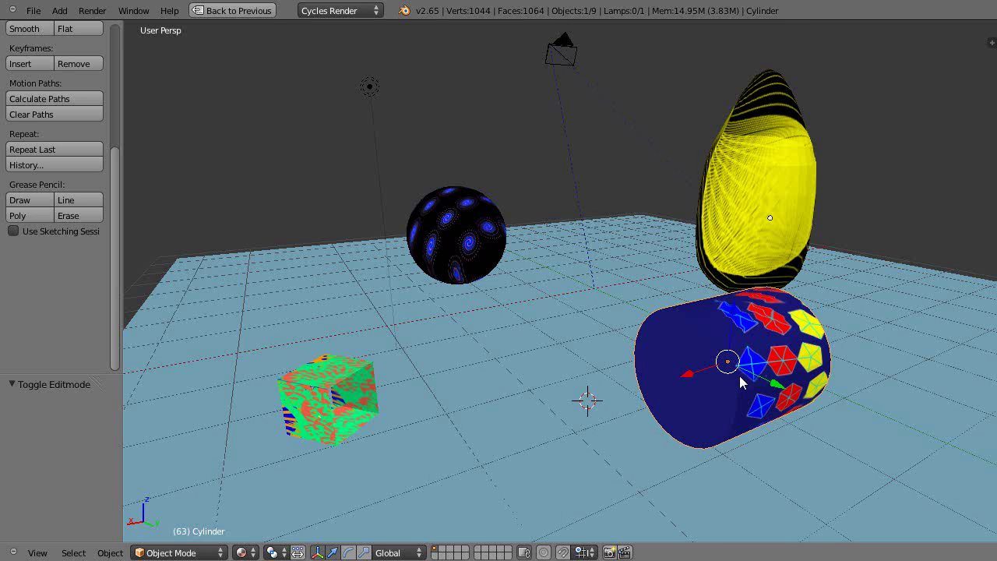
key("r")
key("z")
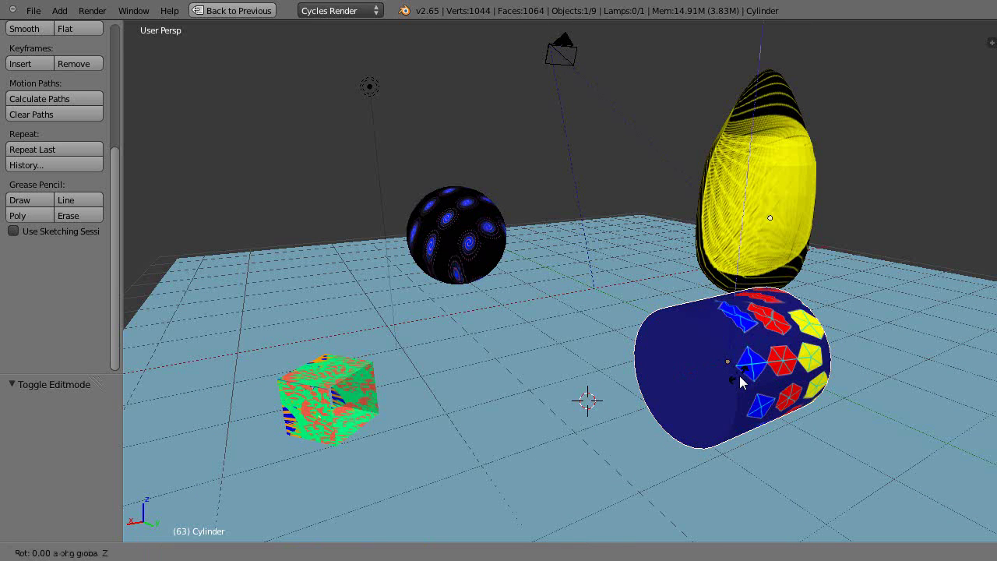
left_click(695, 396)
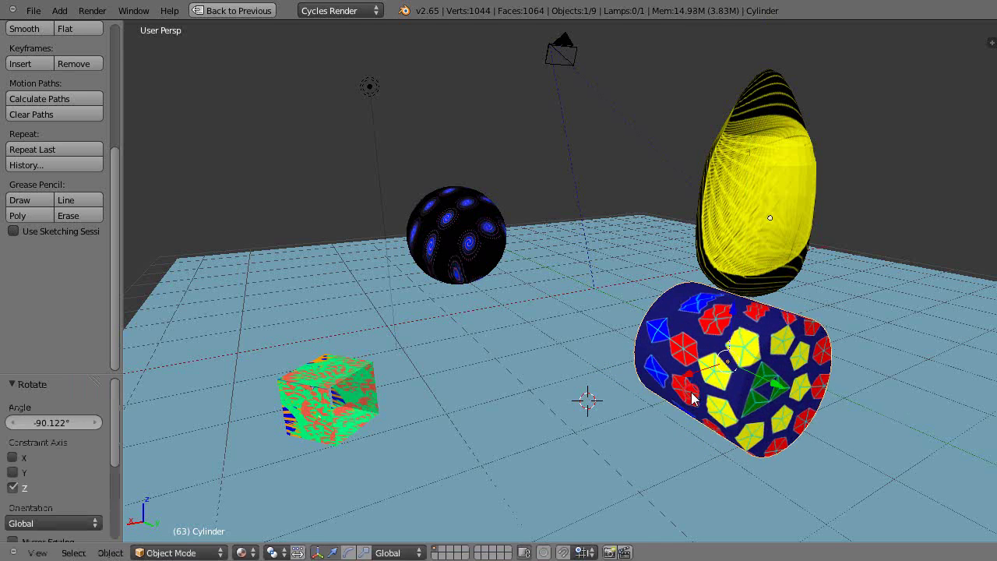
Rotate the cylinder 57.415° about the global X axis and orbit to inspect the texture
key("r")
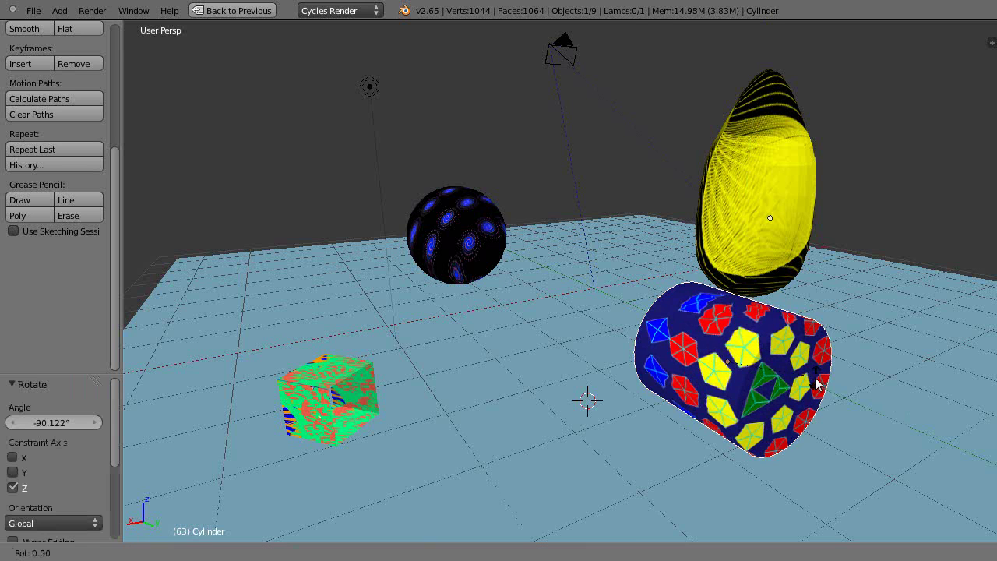
key("x")
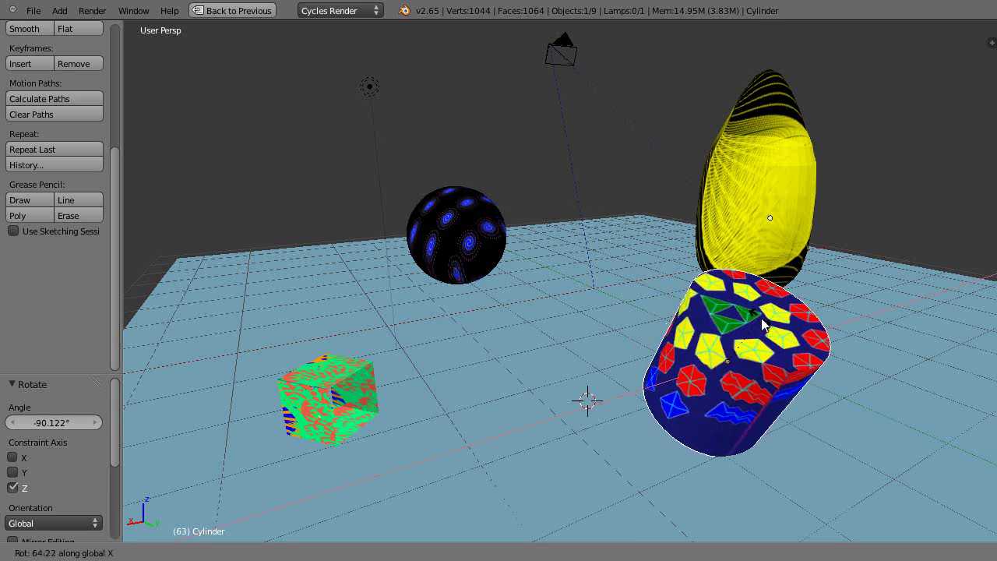
left_click(760, 336)
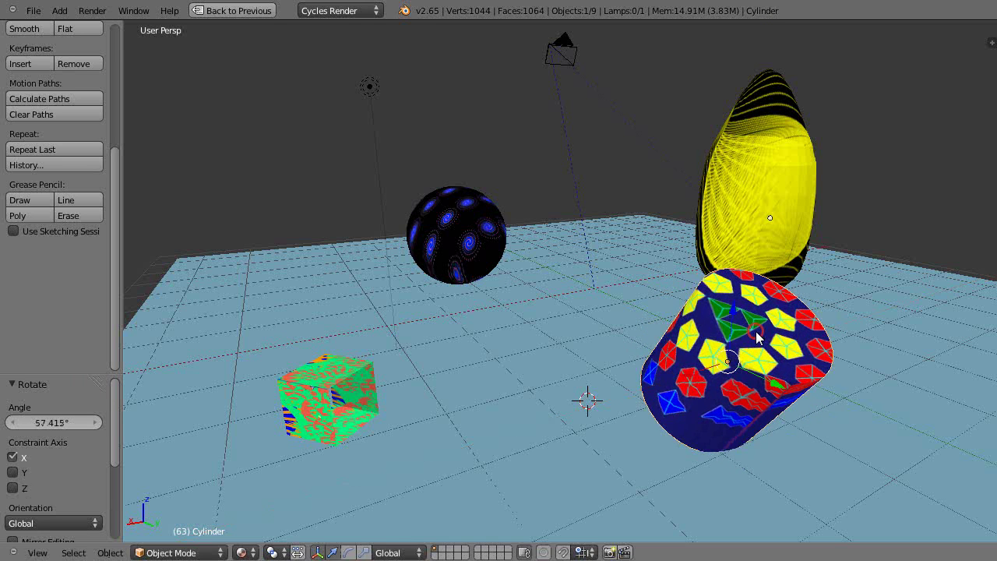
middle_click_drag(756, 333, 671, 298)
scroll(714, 356, "up", 2)
scroll(672, 298, "down", 3)
middle_click_drag(563, 296, 634, 320)
Restore the split layout, make one area the UV/Image Editor, and enter Edit Mode
key("ctrl+Up")
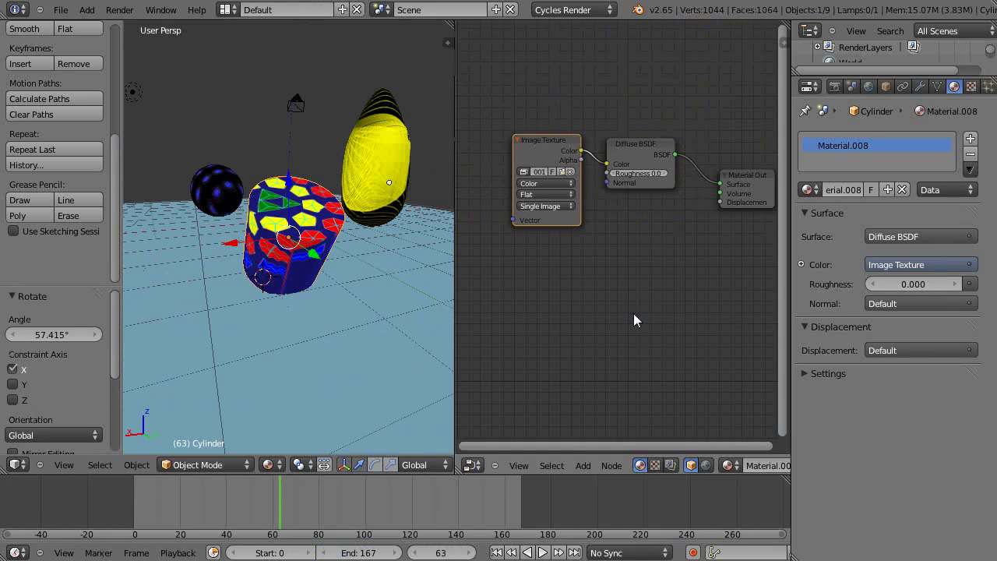
left_click(472, 465)
left_click(508, 364)
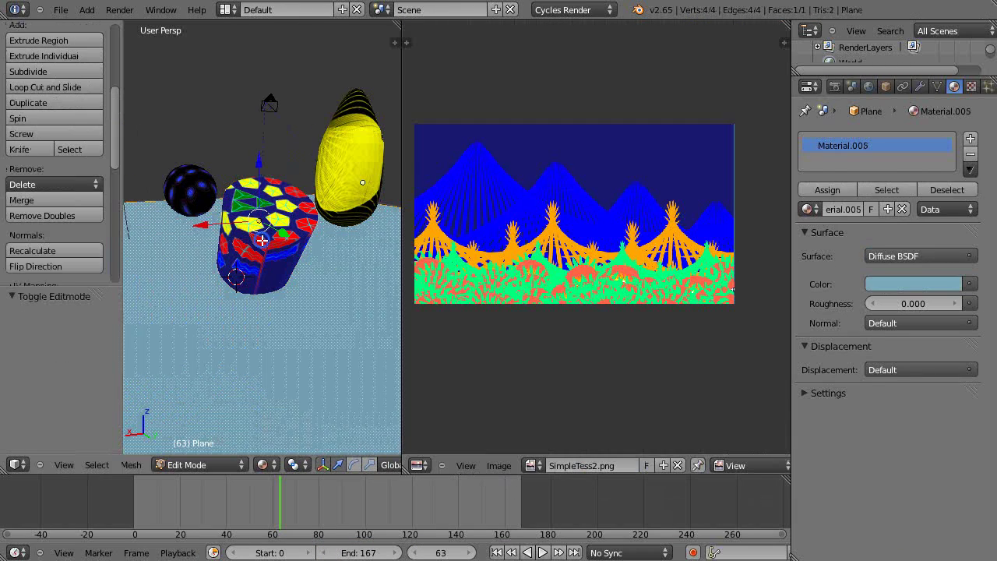
key("Tab")
key("Tab")
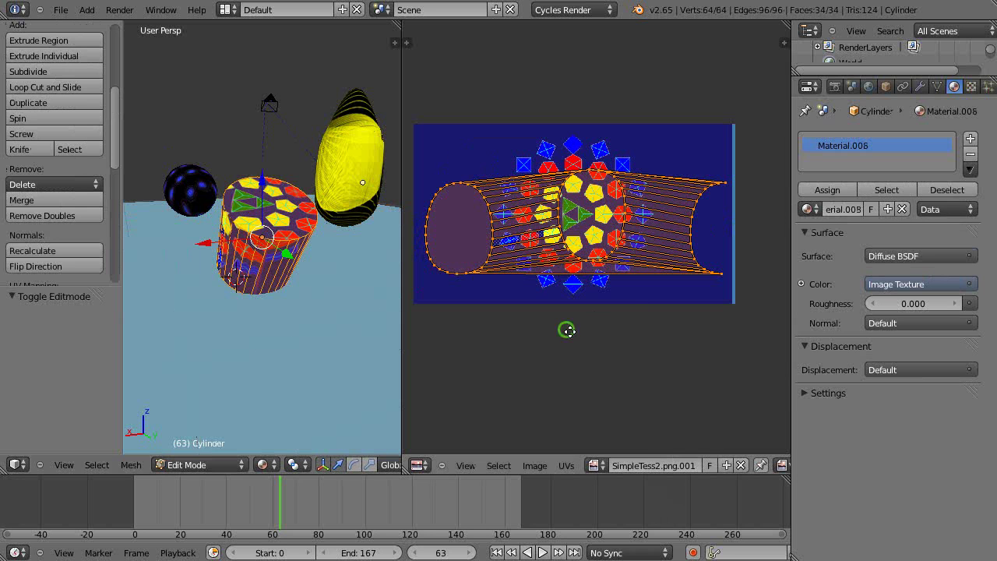
Centre SimpleTess2.png in the UV view and shift the UV layout by -0.09549 along X
middle_click_drag(566, 331, 589, 356)
scroll(590, 356, "up", 2)
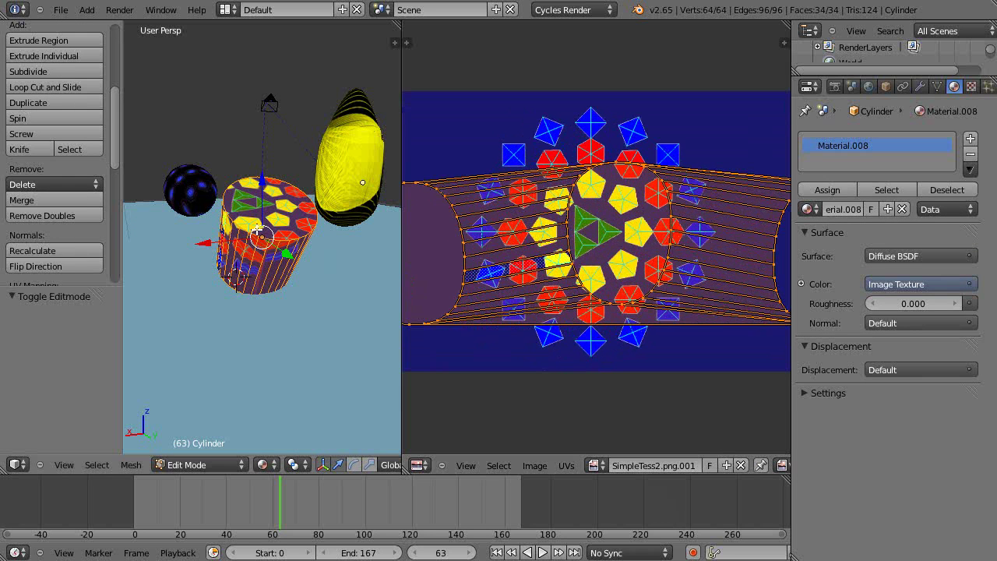
scroll(580, 331, "down", 2)
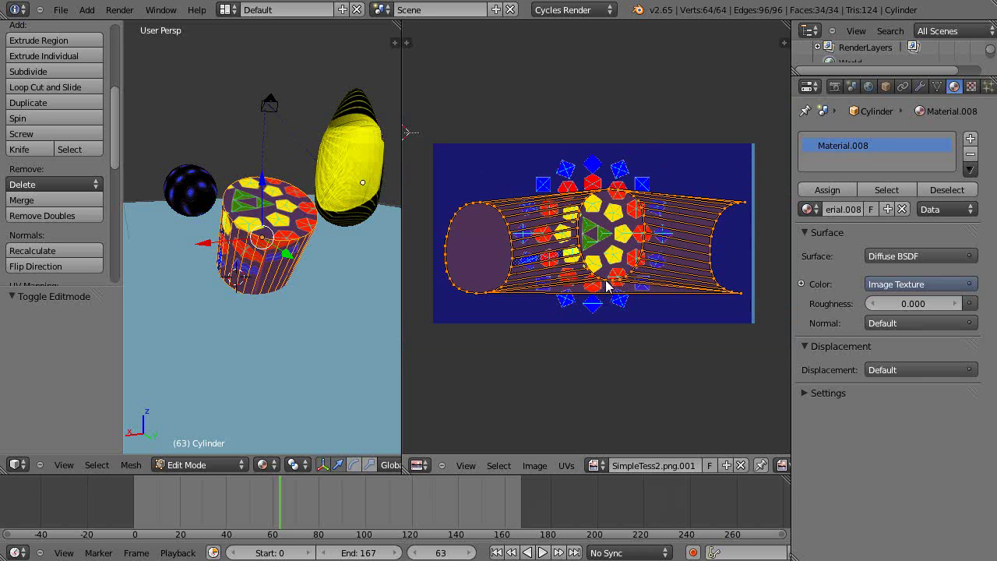
key("g")
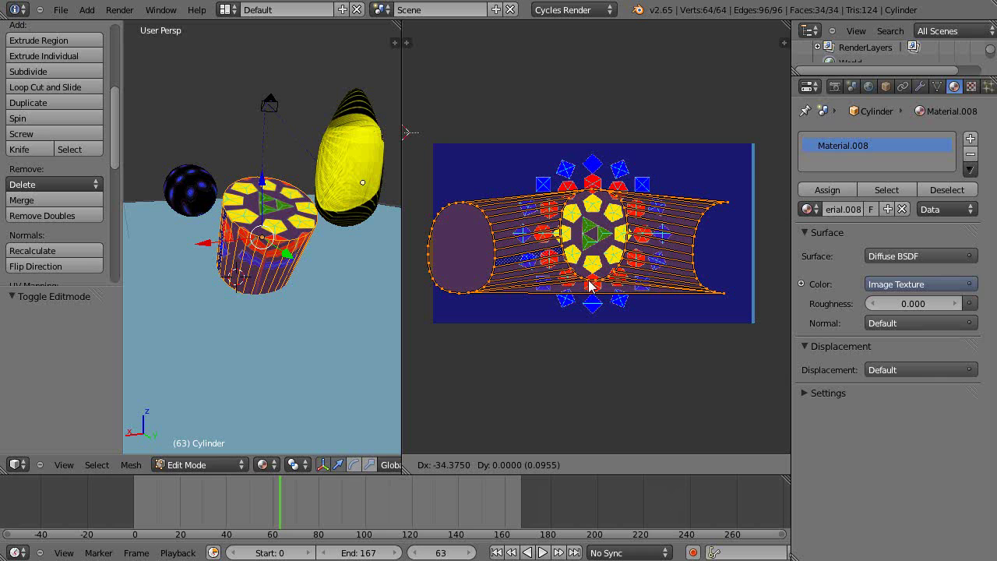
left_click(588, 286)
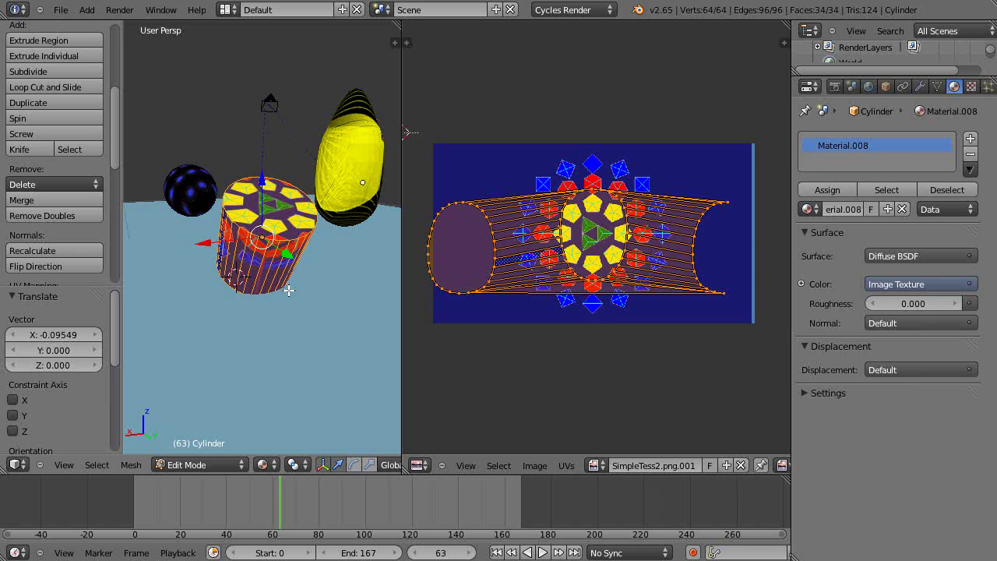
Check the cylinder's underside in Object Mode, then scale its UV layout to 0.902
key("Tab")
middle_click_drag(280, 313, 305, 265)
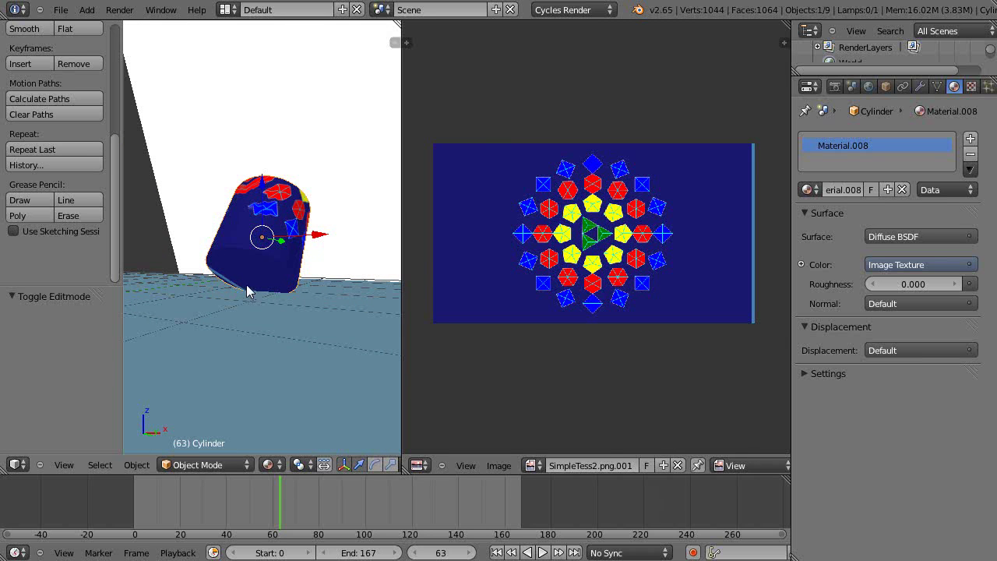
key("Tab")
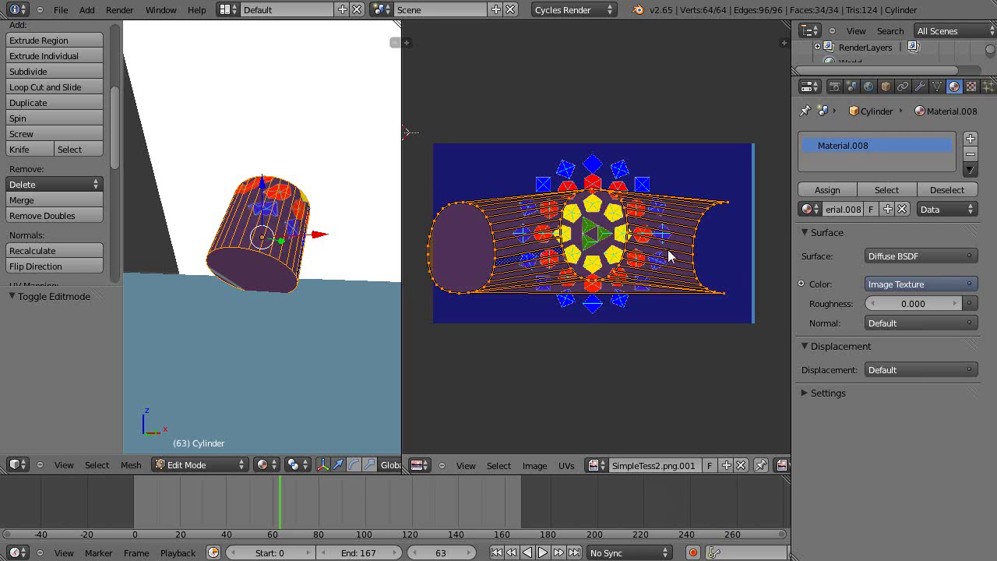
key("s")
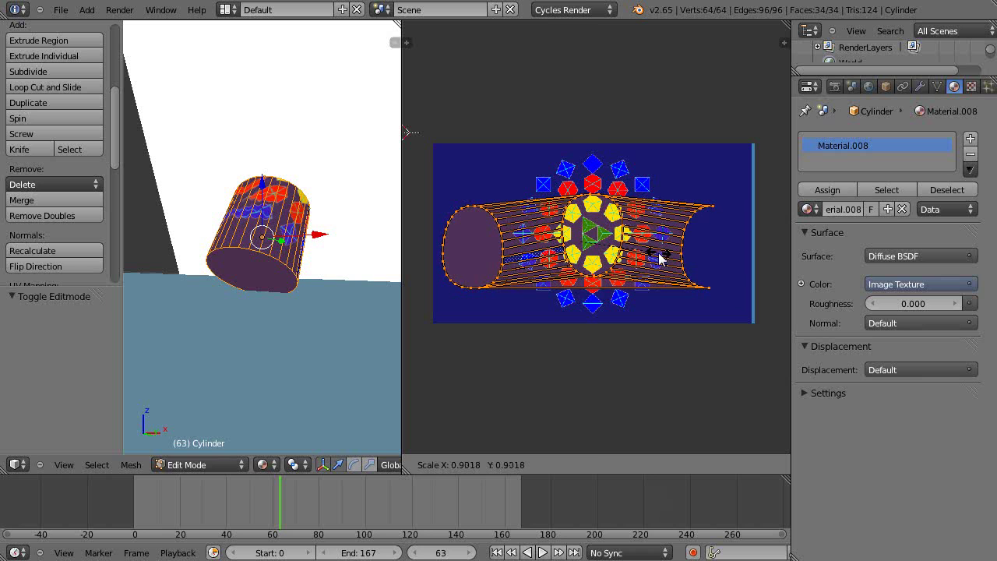
left_click(658, 252)
scroll(620, 267, "up", 4)
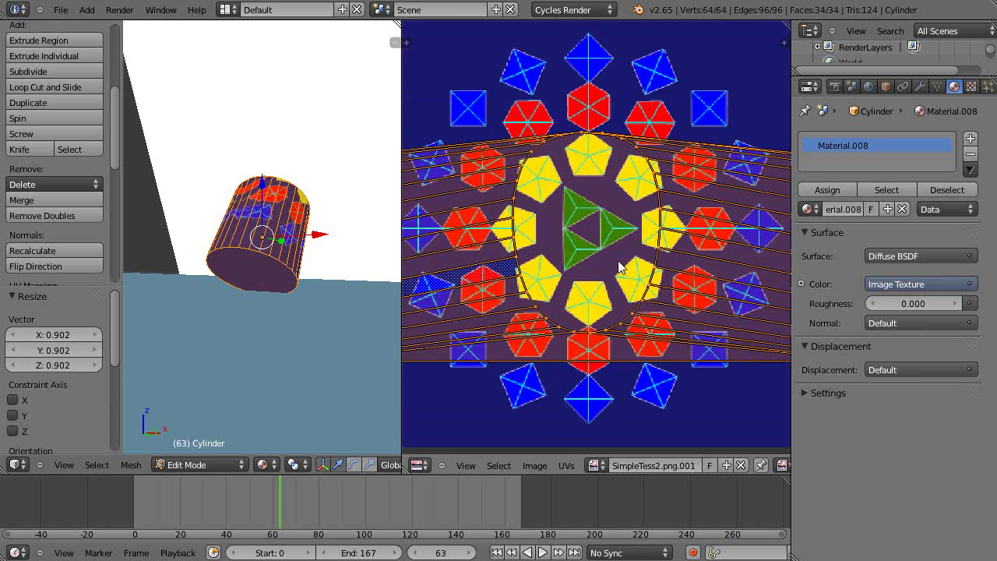
Maximize the UV editor and move the UV layout to a new position
key("ctrl+Up")
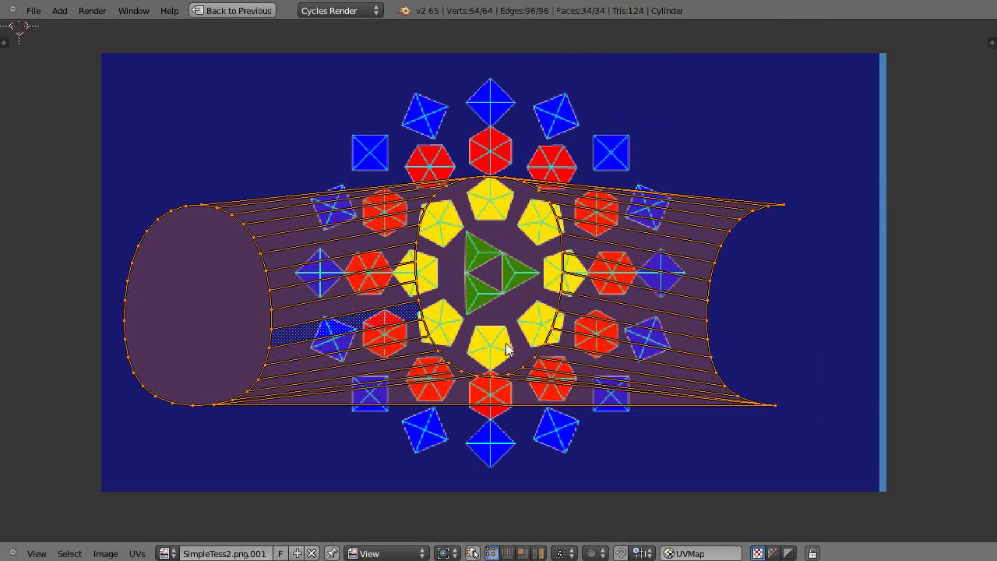
key("g")
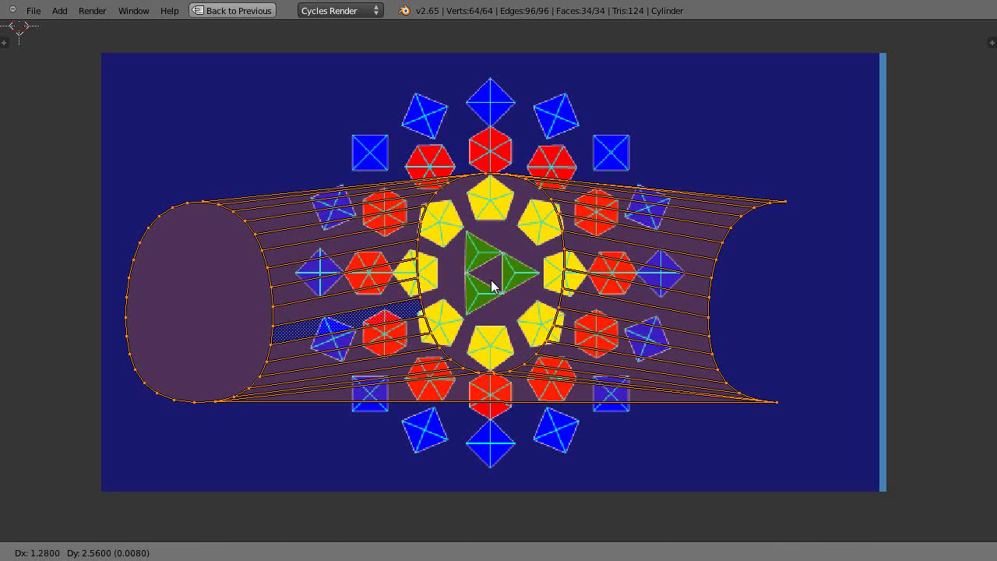
left_click(491, 286)
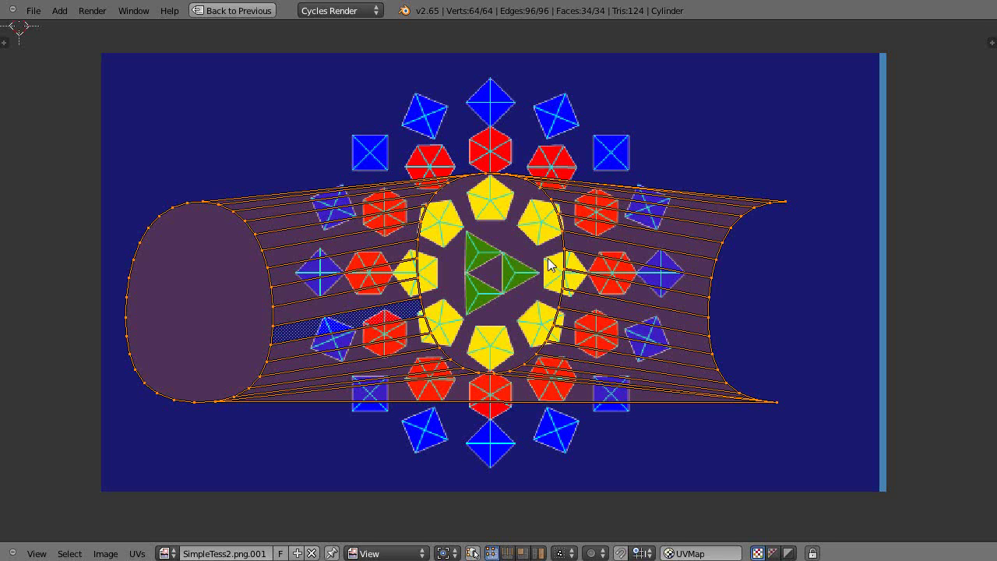
Stretch the UVs along X and shift them left to span the pattern's full width
key("s")
key("x")
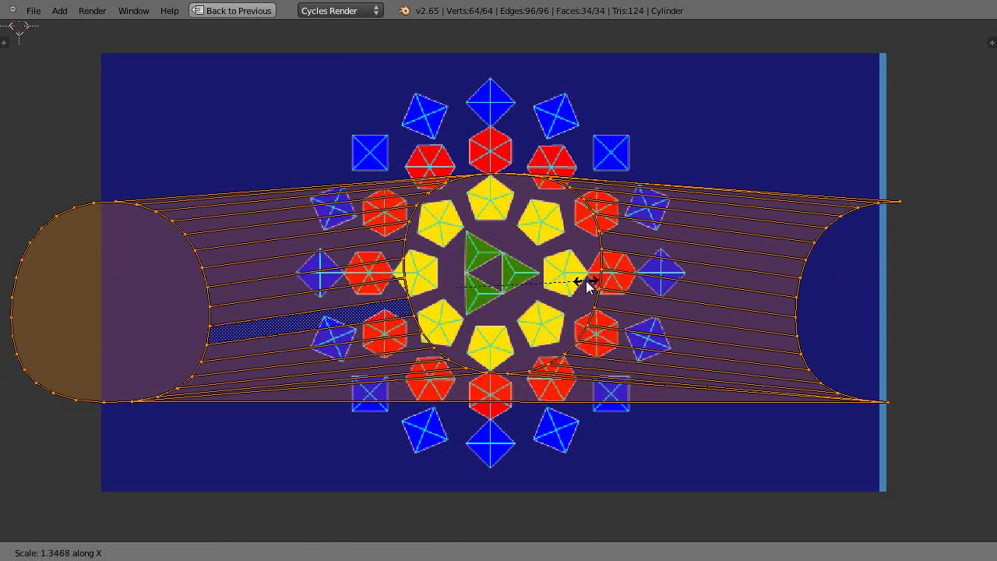
left_click(584, 280)
key("g")
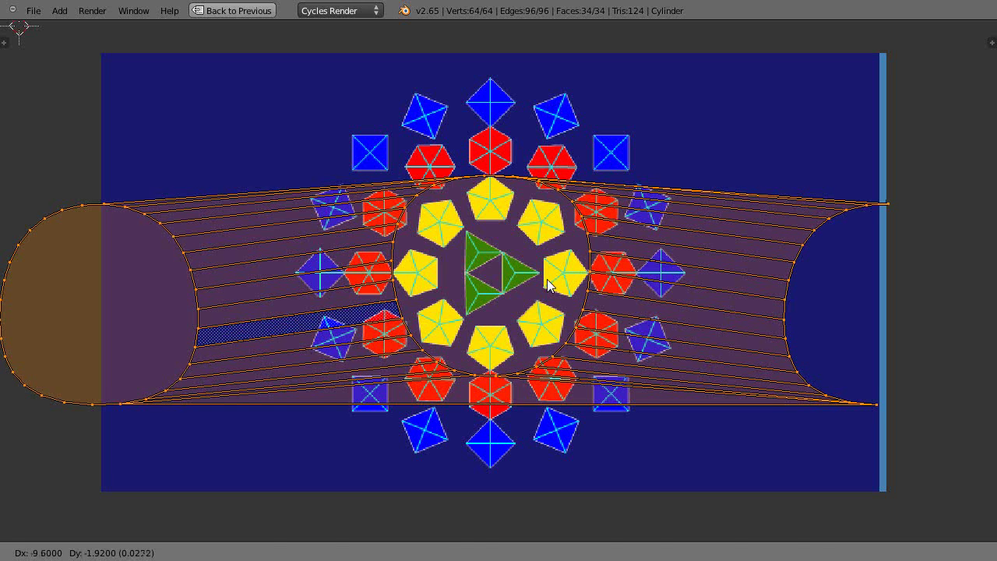
left_click(548, 285)
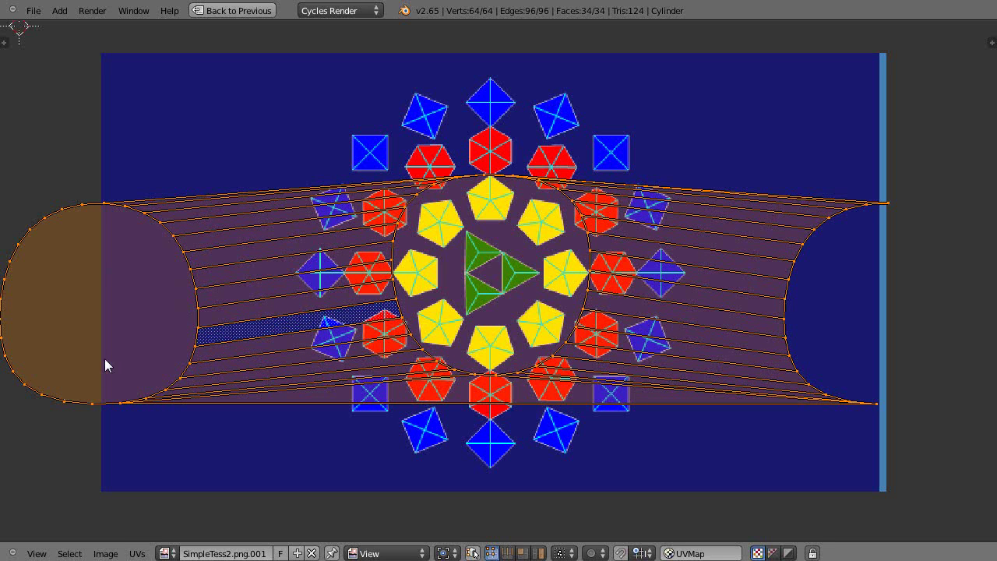
Box-select the left end cap's UV loop and move it inward onto the pattern
scroll(163, 363, "down", 1)
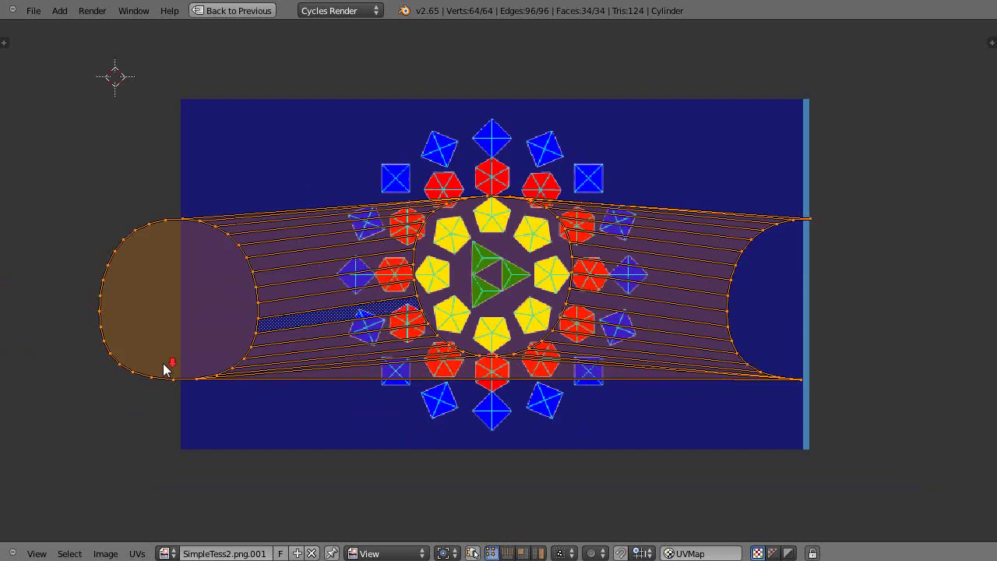
key("a")
key("b")
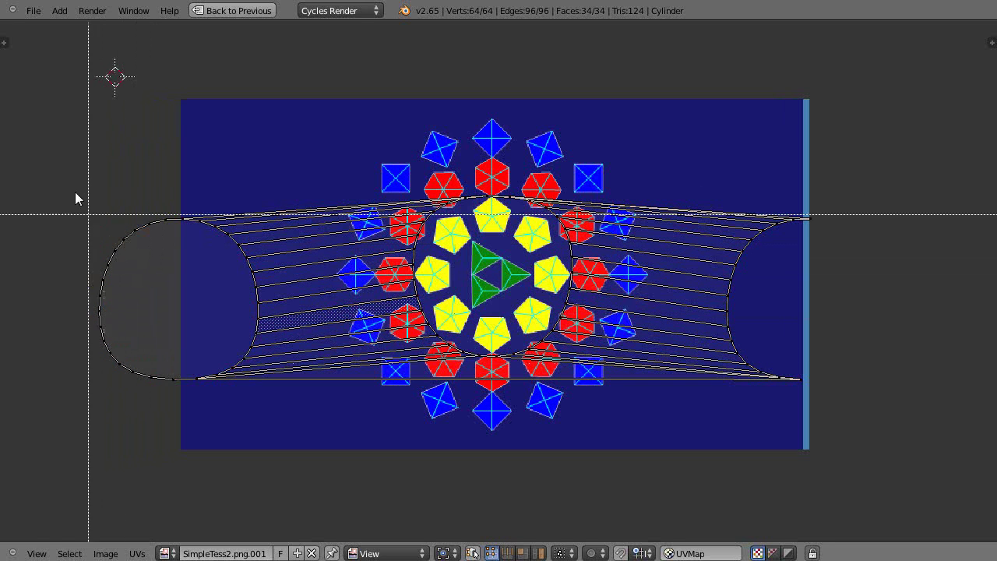
left_click_drag(71, 187, 291, 414)
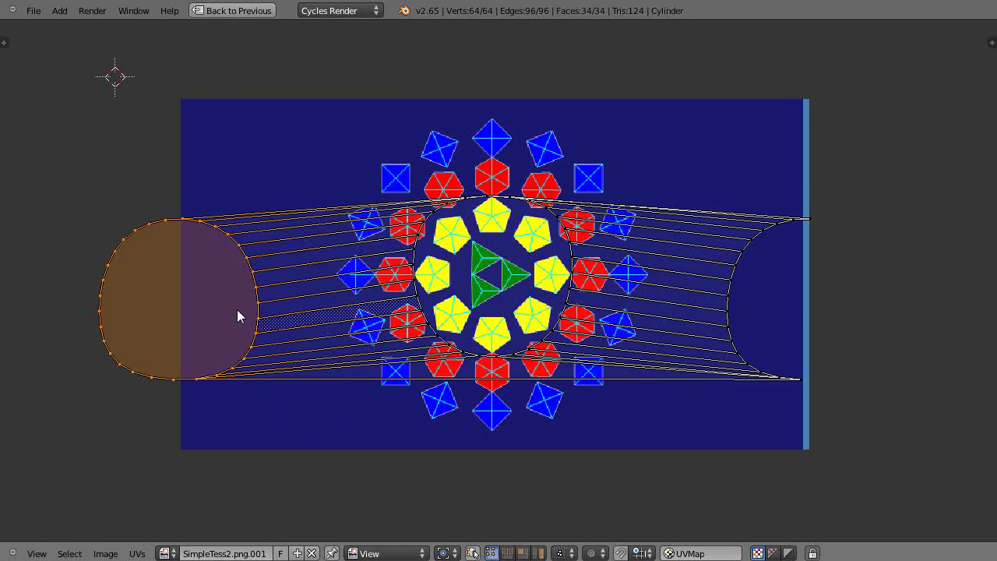
key("g")
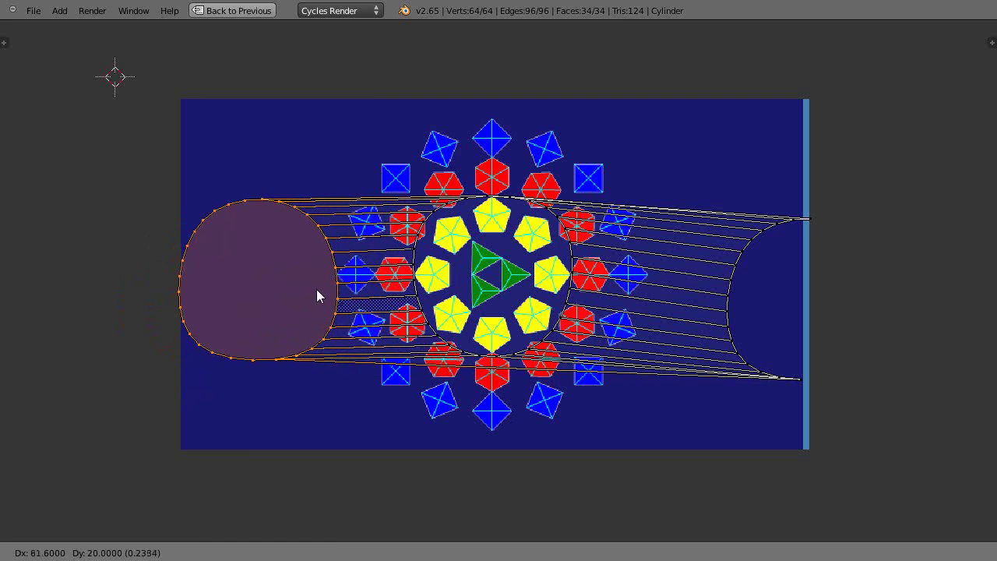
left_click(316, 282)
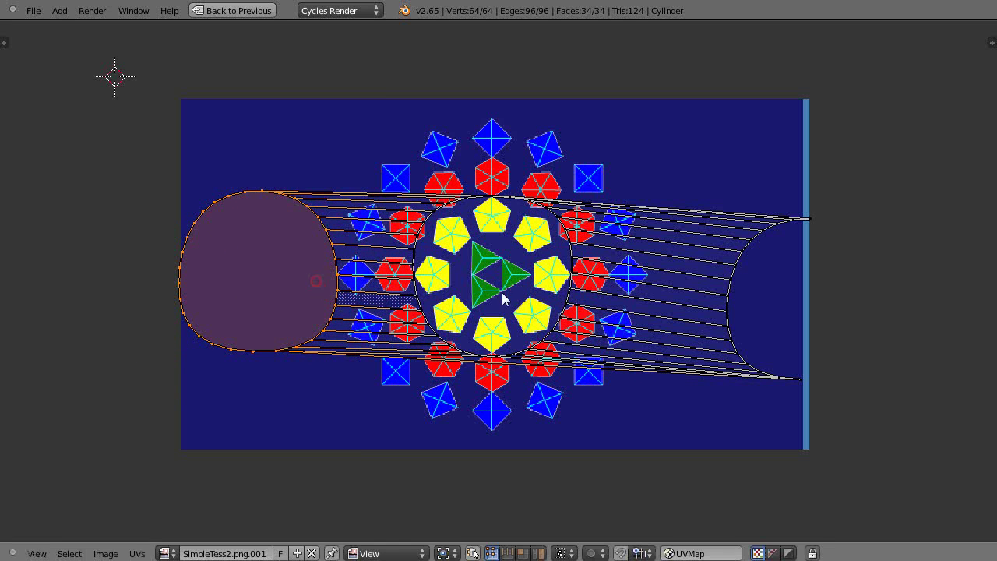
Select the whole UV layout and restore the multi-panel layout
scroll(546, 305, "down", 2)
scroll(545, 311, "up", 2)
key("a")
key("a")
key("ctrl+Up")
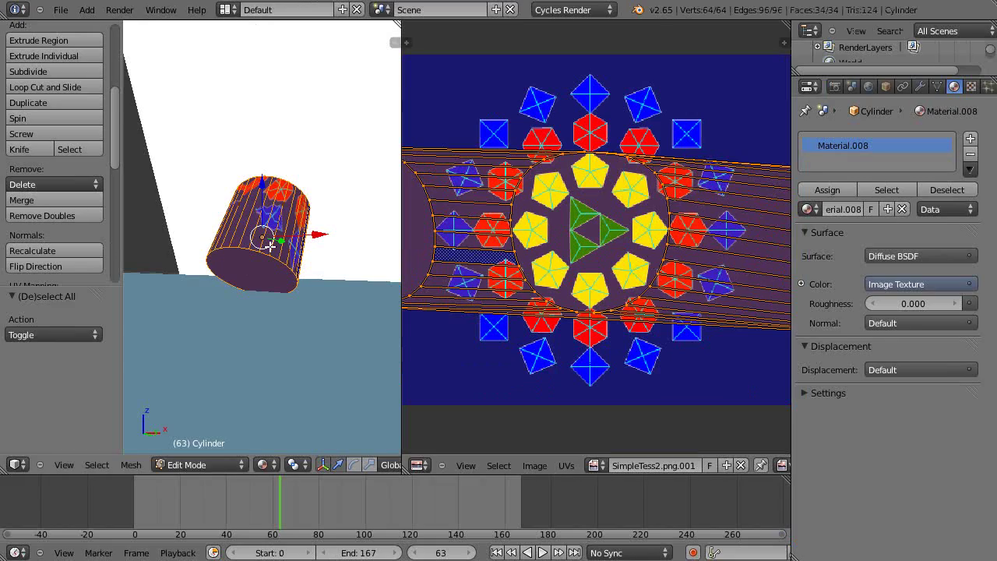
Maximize the 3D view in Object Mode and orbit to inspect the pentagon-patterned end cap
key("ctrl+Up")
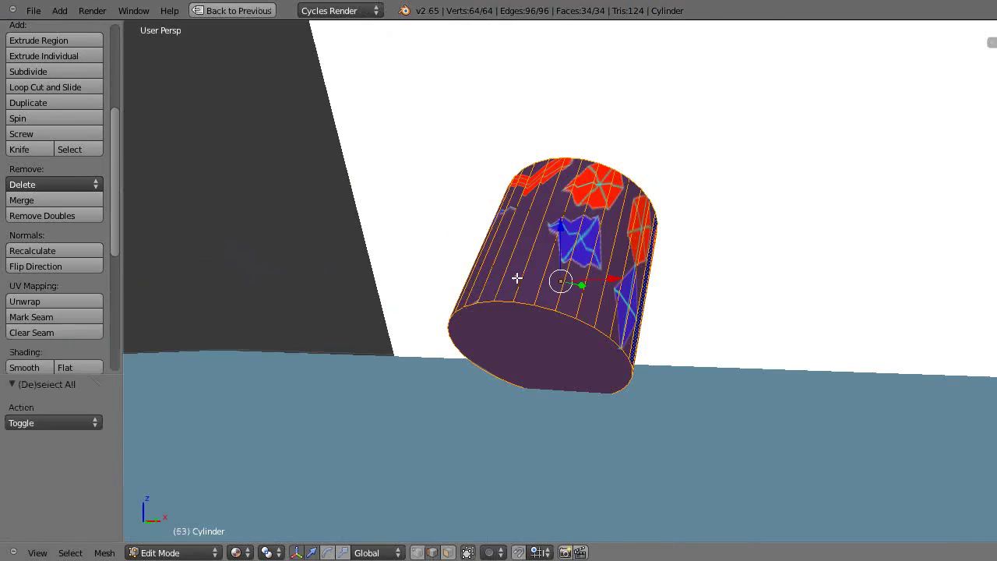
key("Tab")
middle_click_drag(520, 291, 439, 323)
scroll(578, 331, "down", 5)
scroll(545, 306, "up", 3)
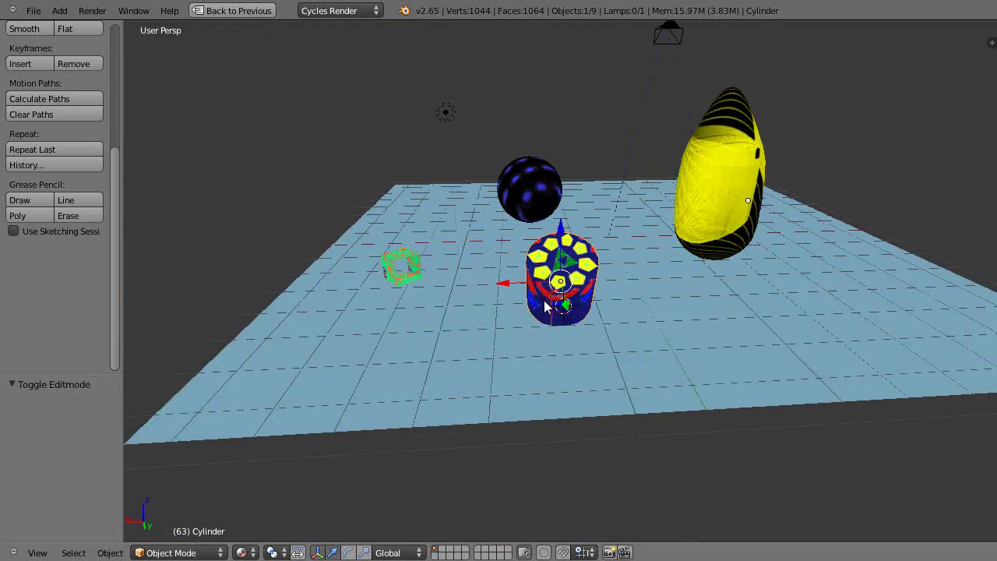
mouse_move(545, 307)
middle_mouse_down()
mouse_move(480, 311)
mouse_move(546, 311)
mouse_move(497, 305)
mouse_move(480, 345)
mouse_move(446, 350)
mouse_move(444, 331)
middle_mouse_up()
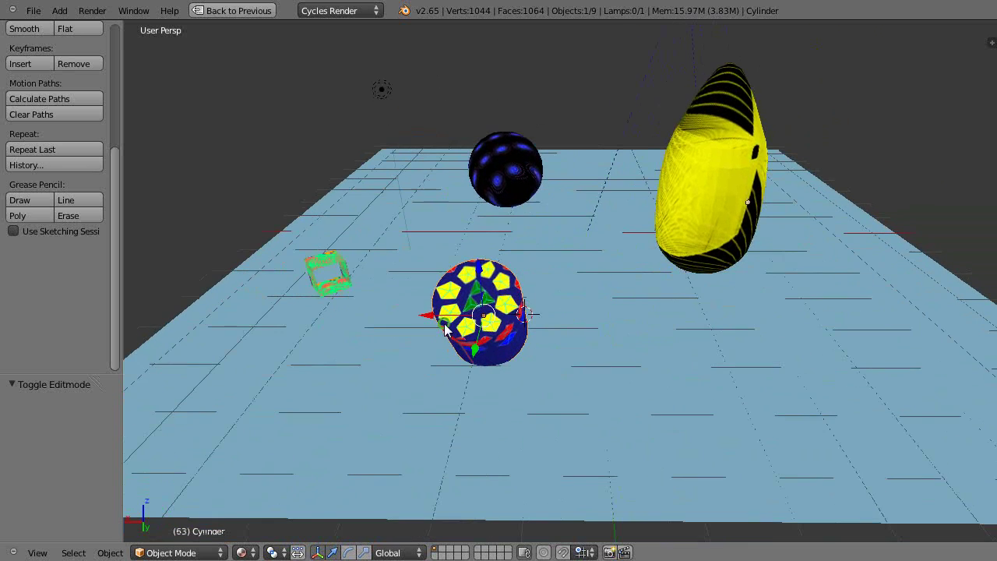
Switch viewport shading to Rendered and orbit around the Cycles-rendered patterned cylinder
left_click(245, 552)
left_click(257, 450)
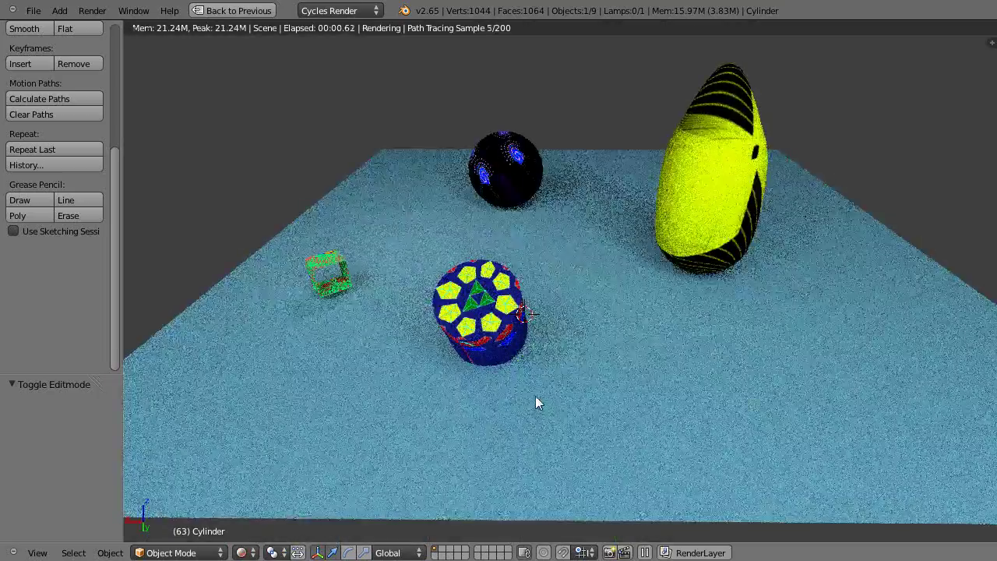
middle_click_drag(540, 400, 402, 251)
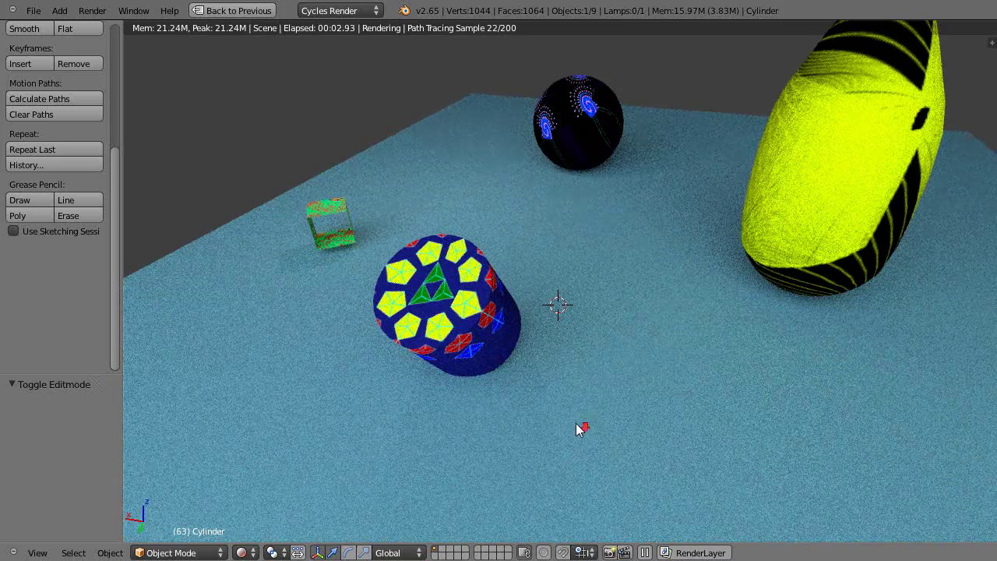
middle_click_drag(582, 427, 579, 398)
middle_click_drag(451, 360, 272, 205)
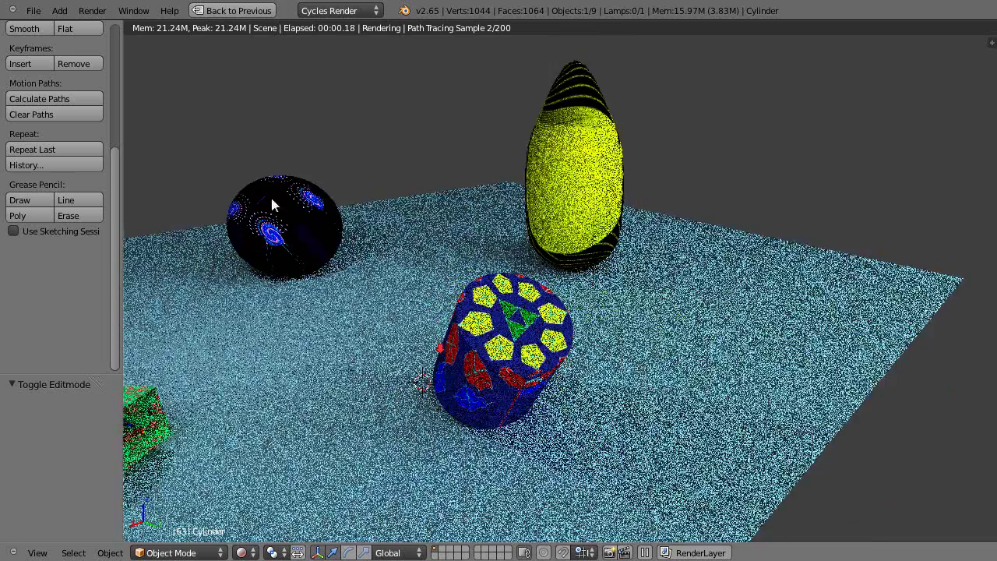
scroll(380, 359, "down", 2)
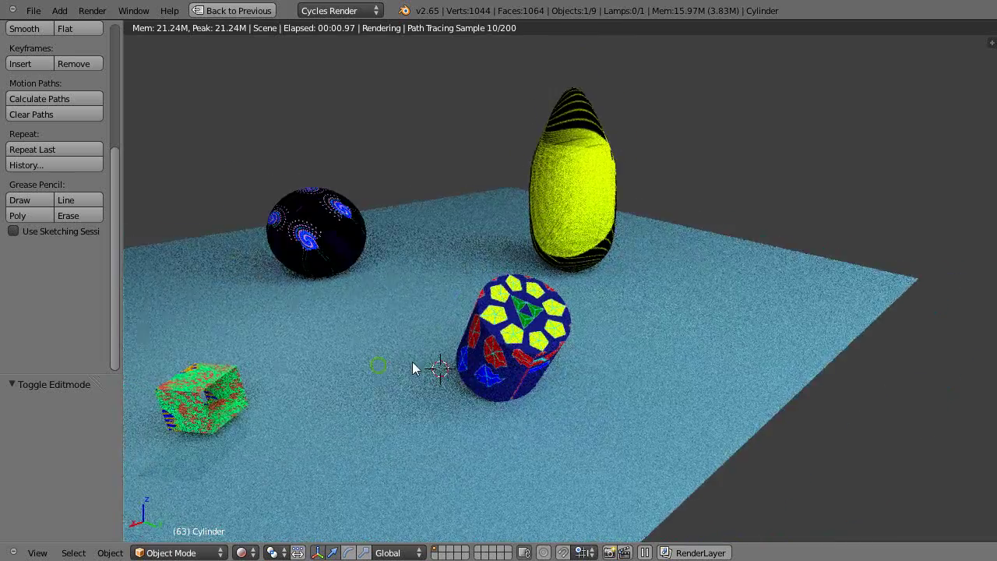